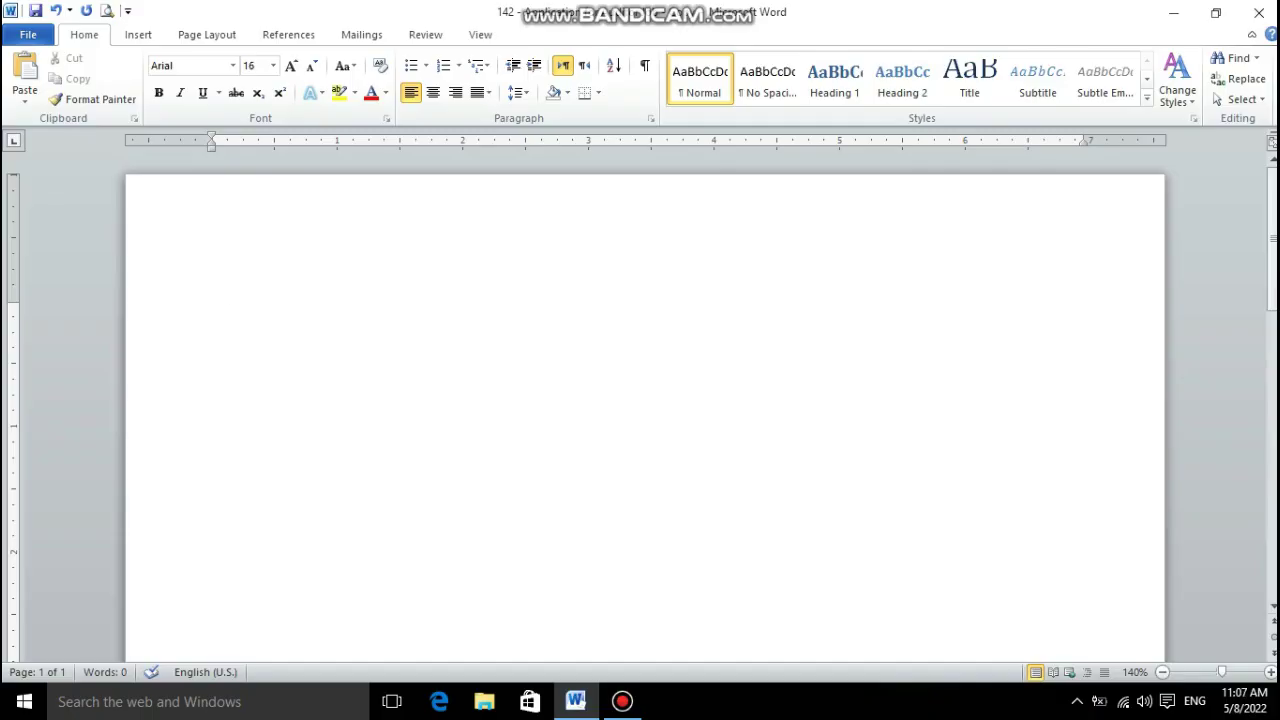
Type the To: block with 'The Company manager' and 'Company Name' lines.
type("To")
type(":")
key("Tab")
key("Tab")
type("The Compa")
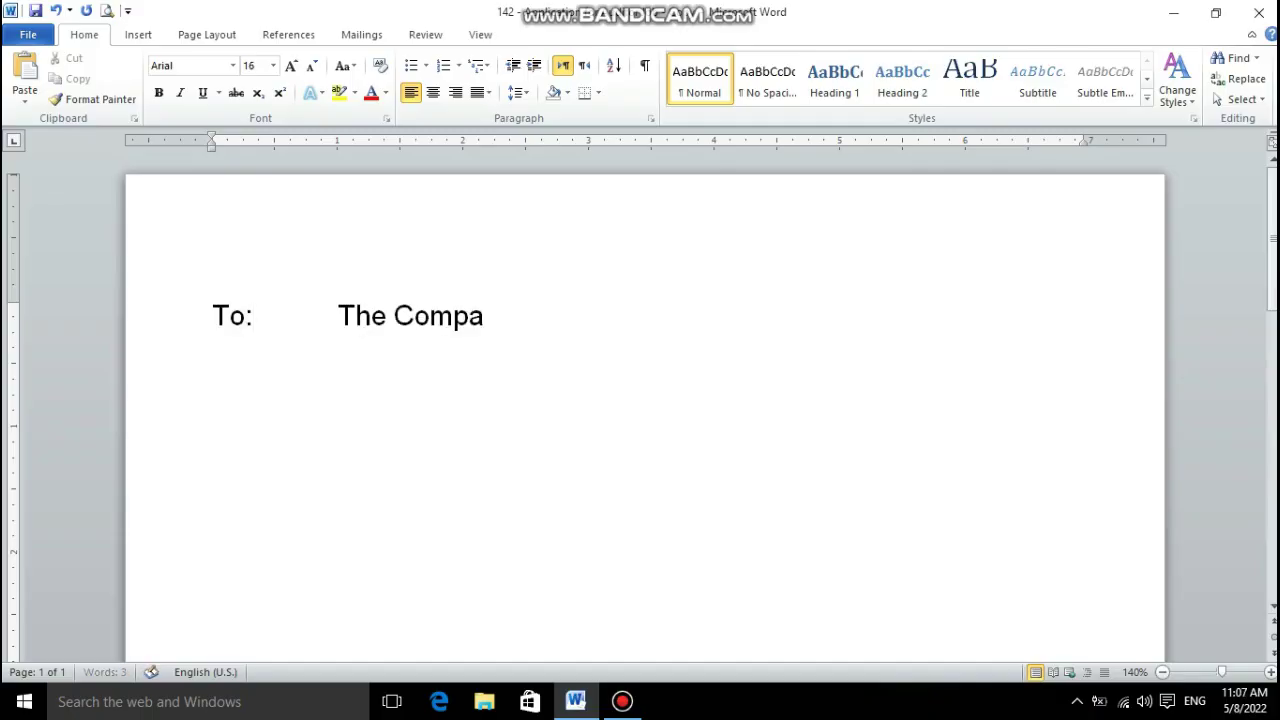
type("ny manger")
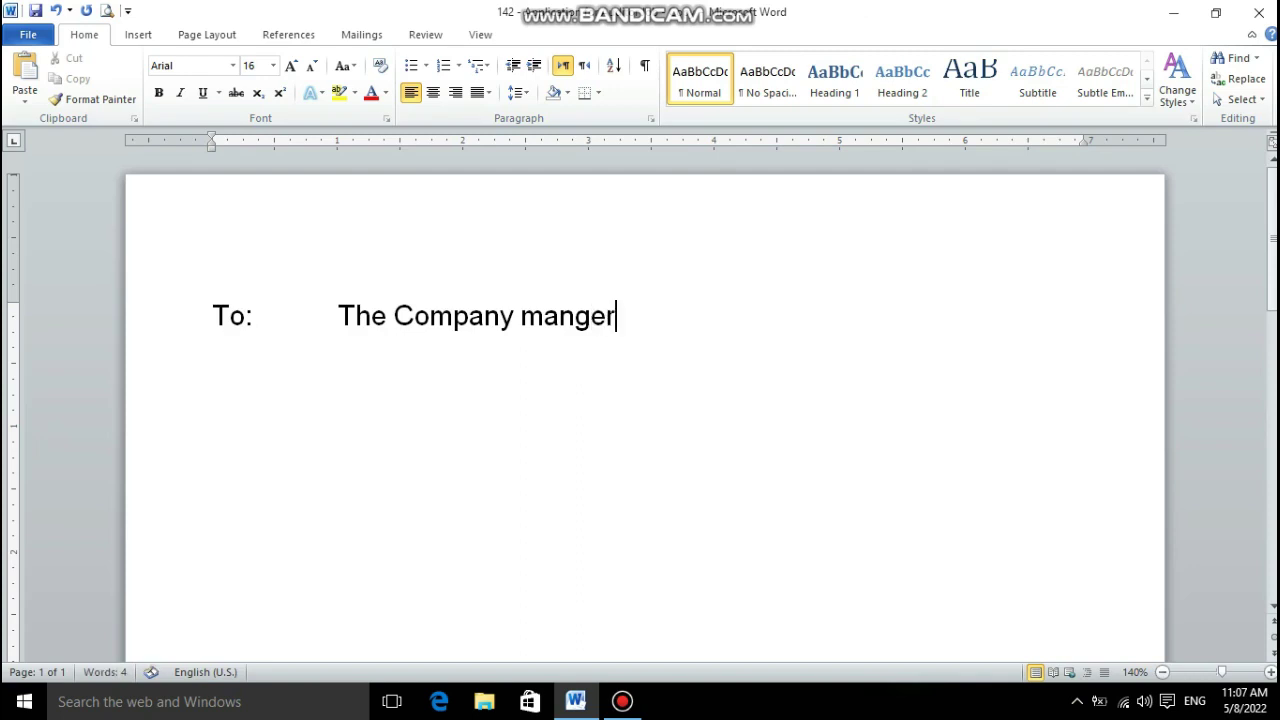
key("BackSpace")
key("BackSpace")
key("BackSpace")
type("ager ")
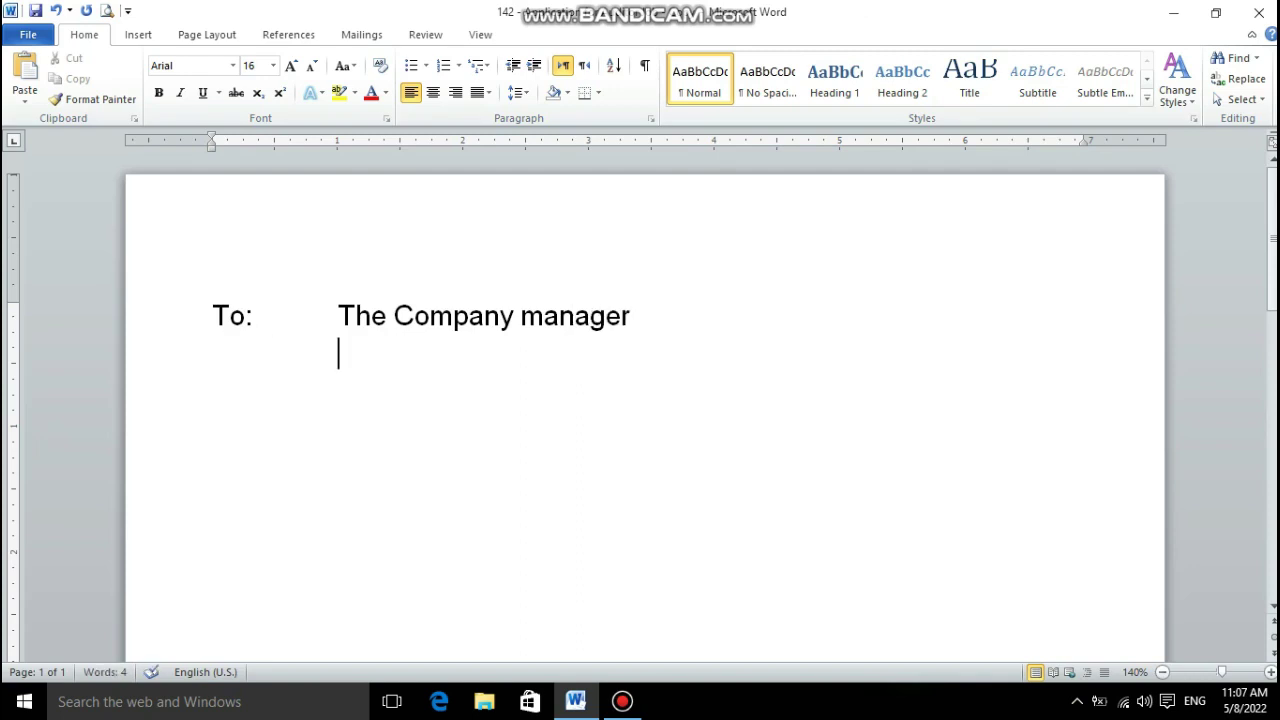
type("Company Nam")
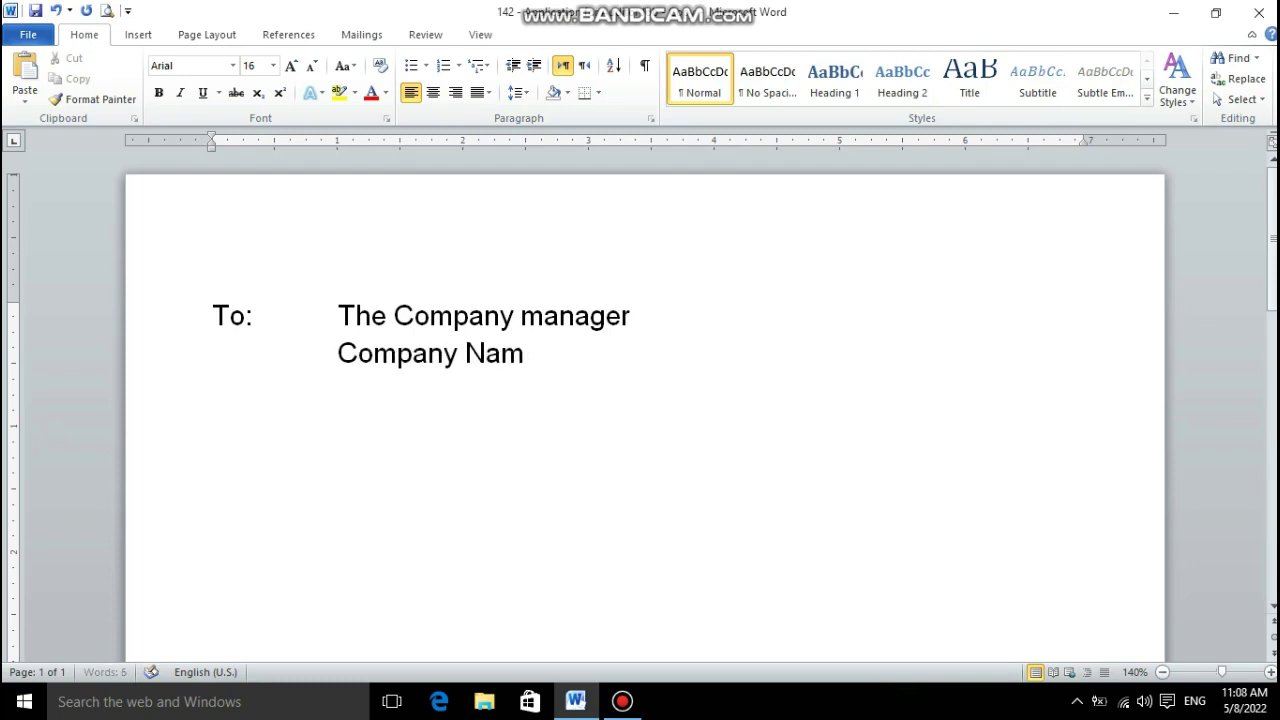
type("e")
key("Return")
Add the Address line, 'Subject: Job application for Auditor', 'Respected Sir,' and an indented 'I am'.
key("Tab")
type("Address, ")
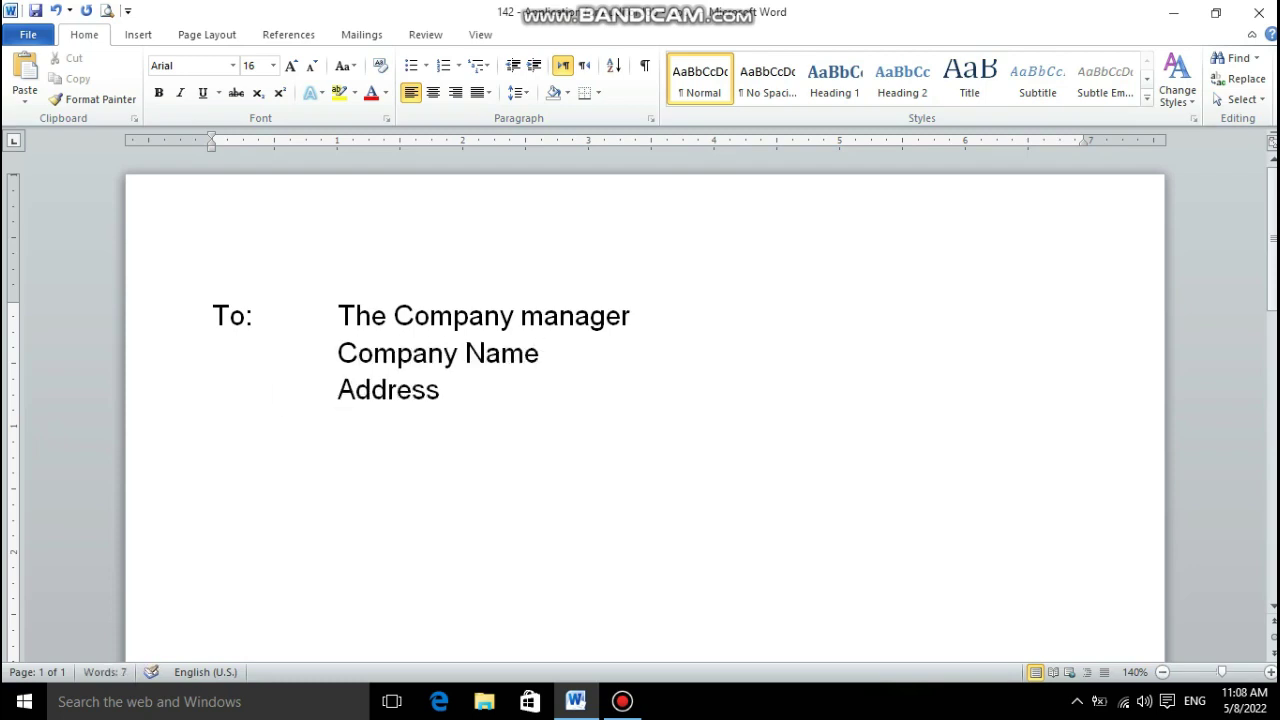
type("Subject:\tJob")
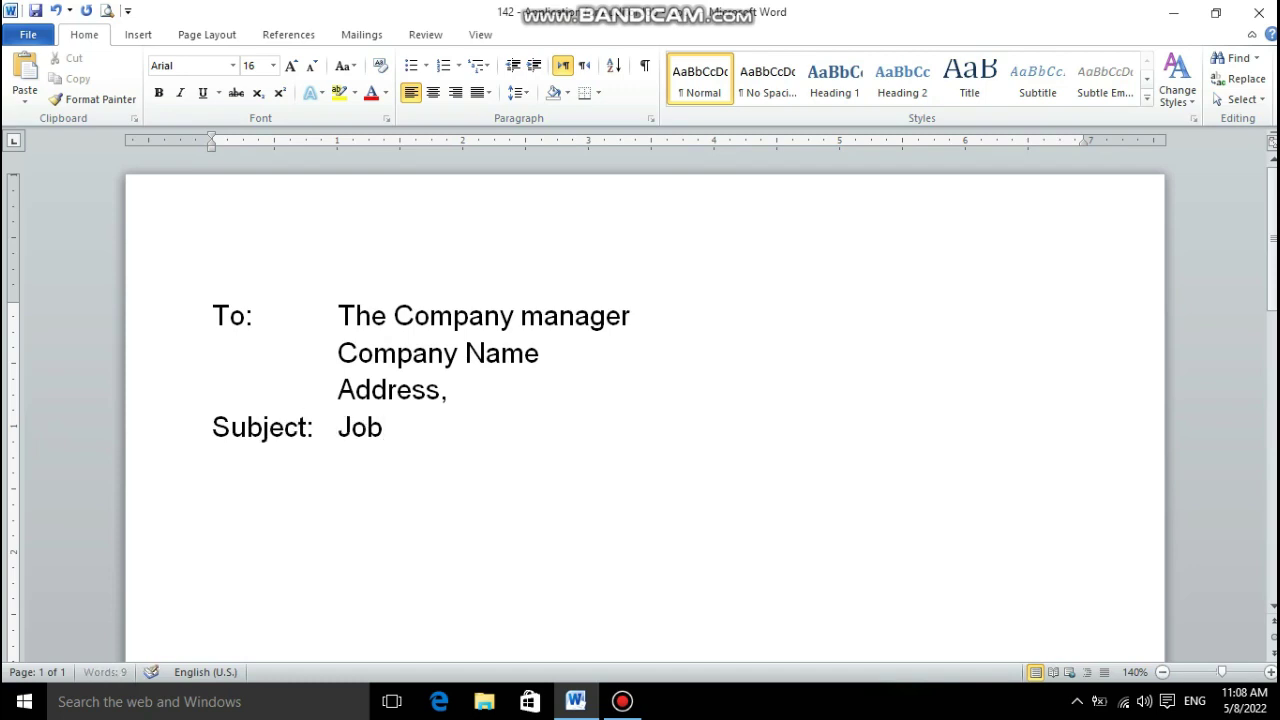
type(" application for ")
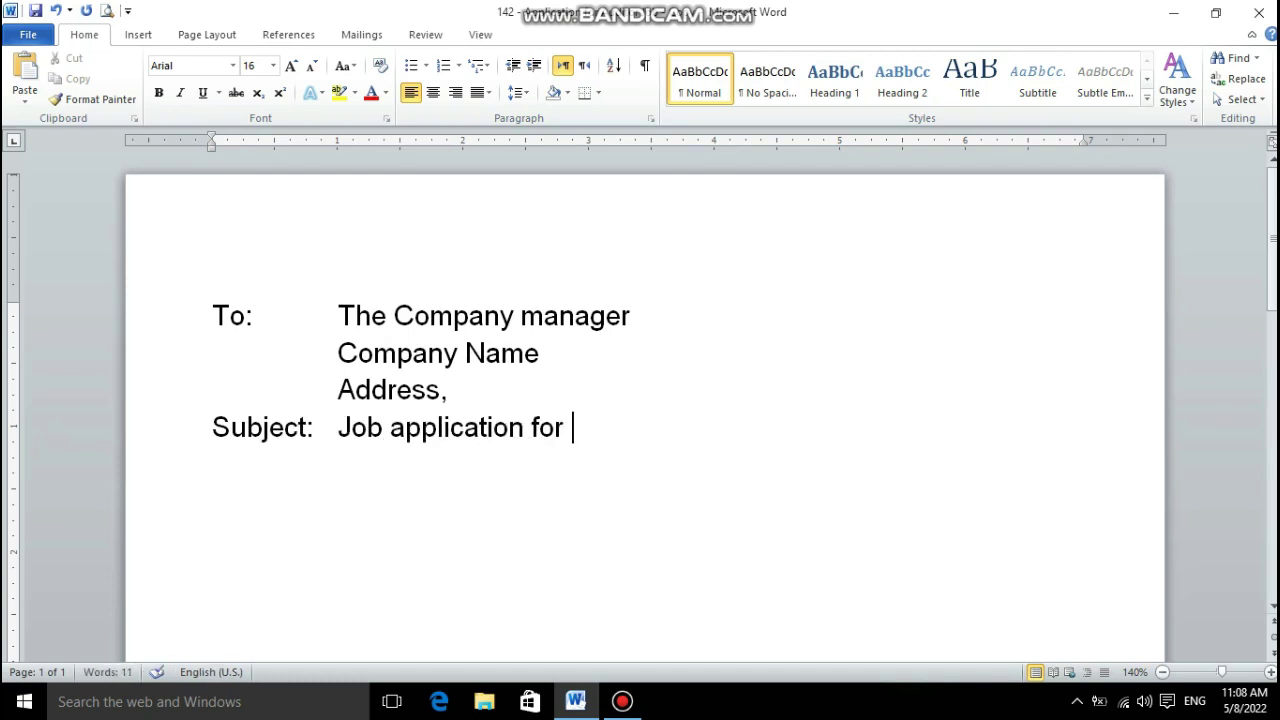
type("Auditor ")
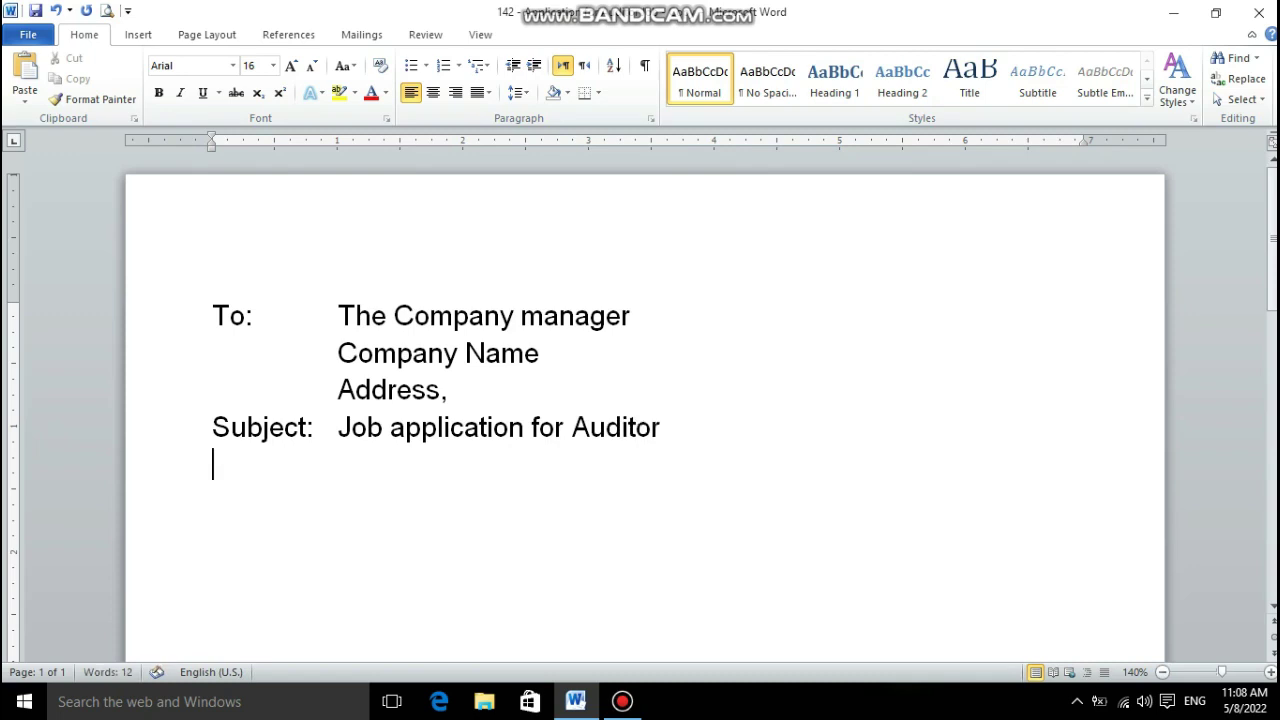
type("Respected Sir,")
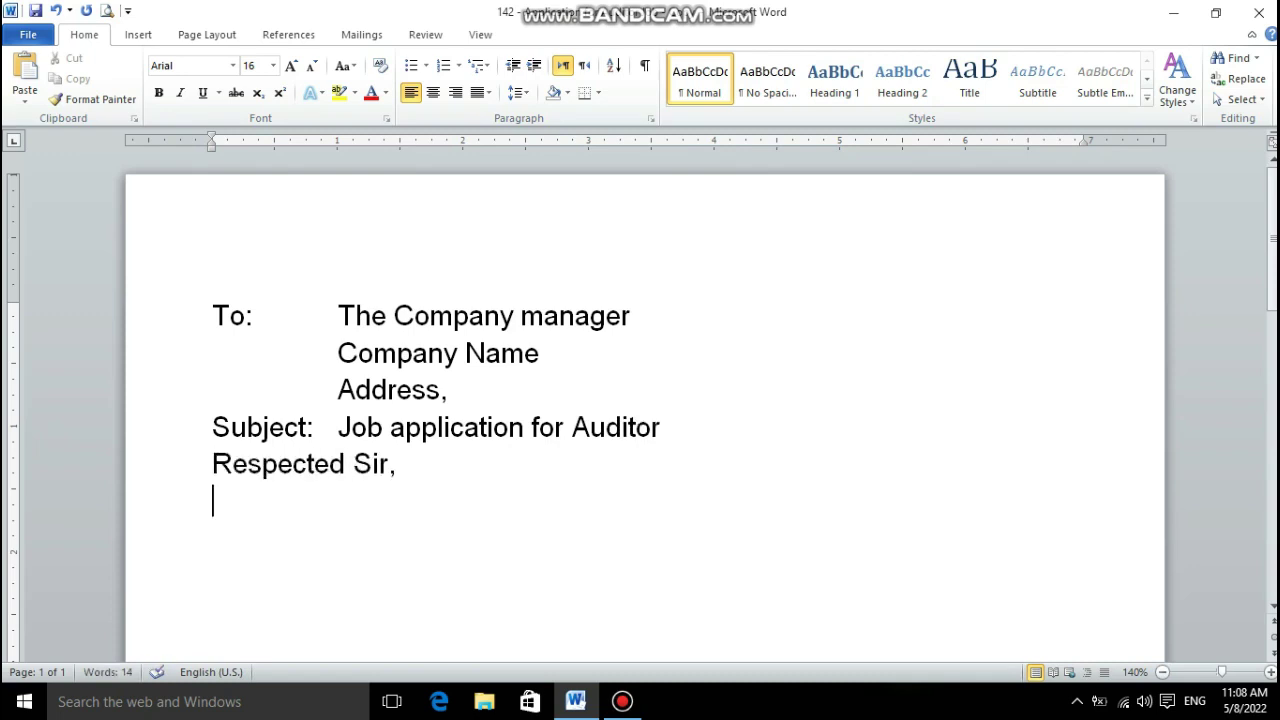
key("Tab")
type("I")
type(" am")
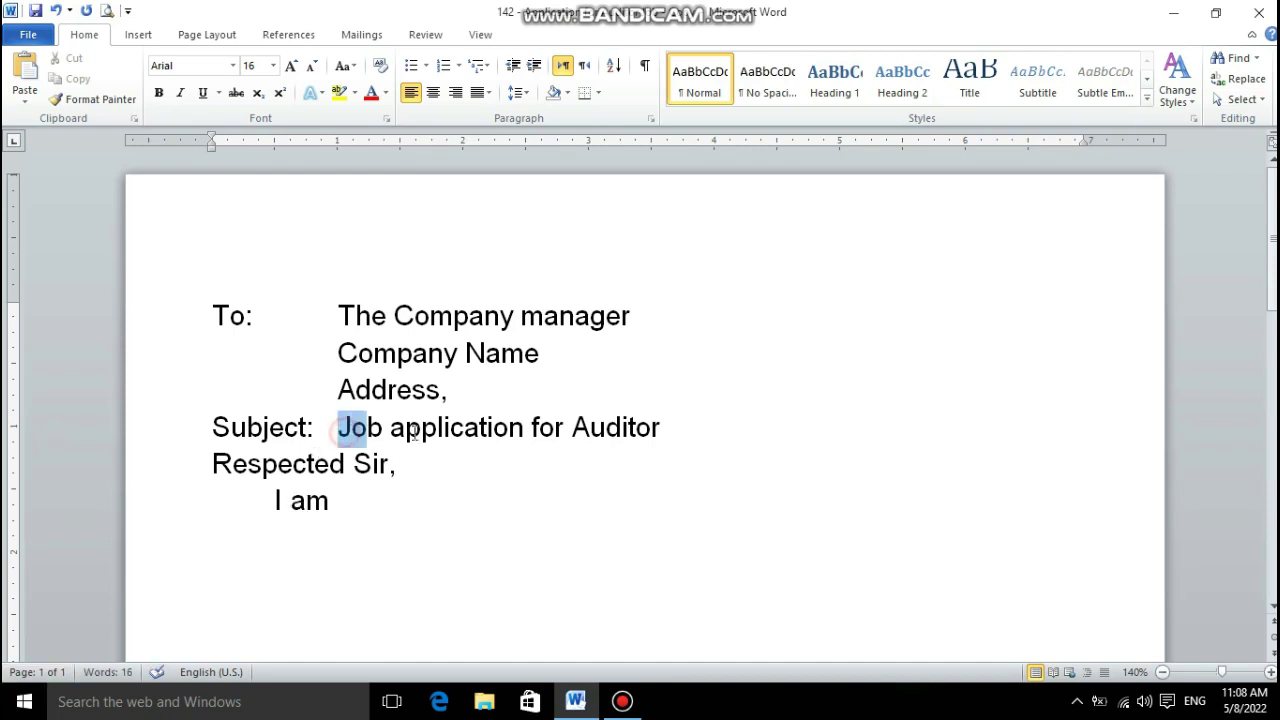
Make 'Job application for Auditor' bold and underlined.
left_click_drag(338, 427, 700, 428)
left_click(158, 92)
left_click(203, 92)
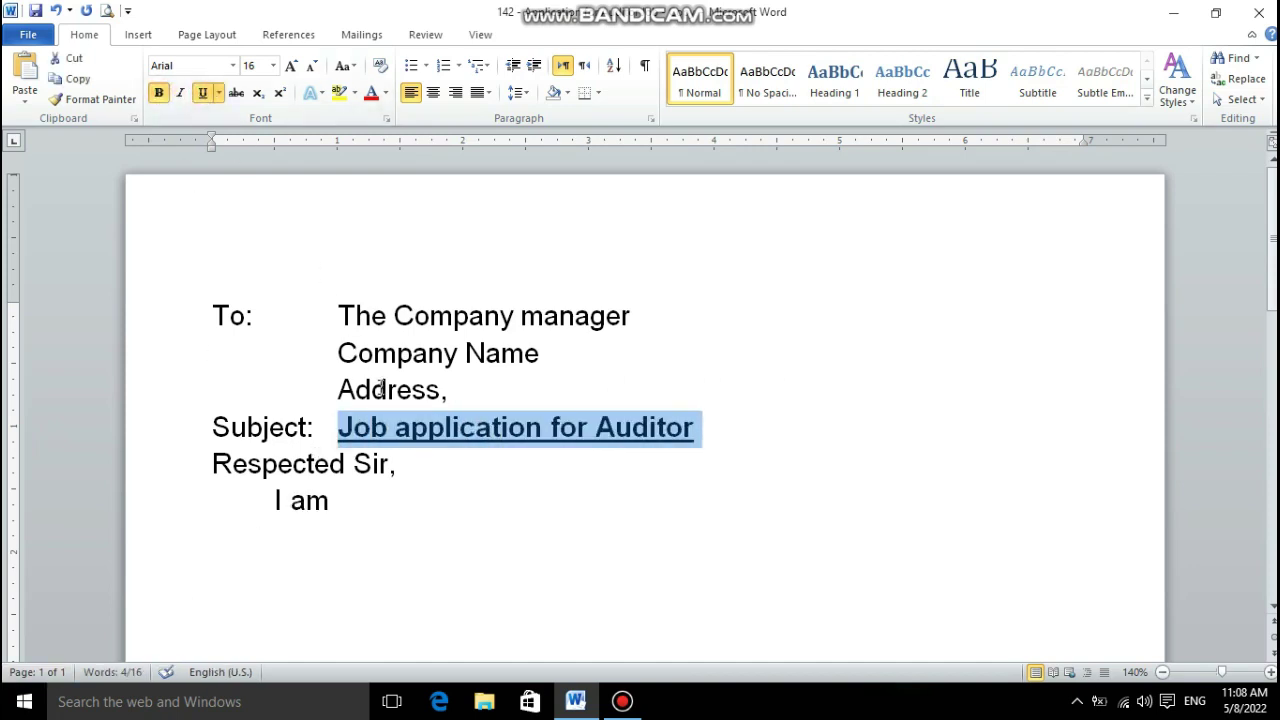
Add space after the Address, Subject and 'Respected Sir' paragraphs.
left_click(515, 427)
left_click(518, 92)
left_click(600, 277)
left_click(518, 92)
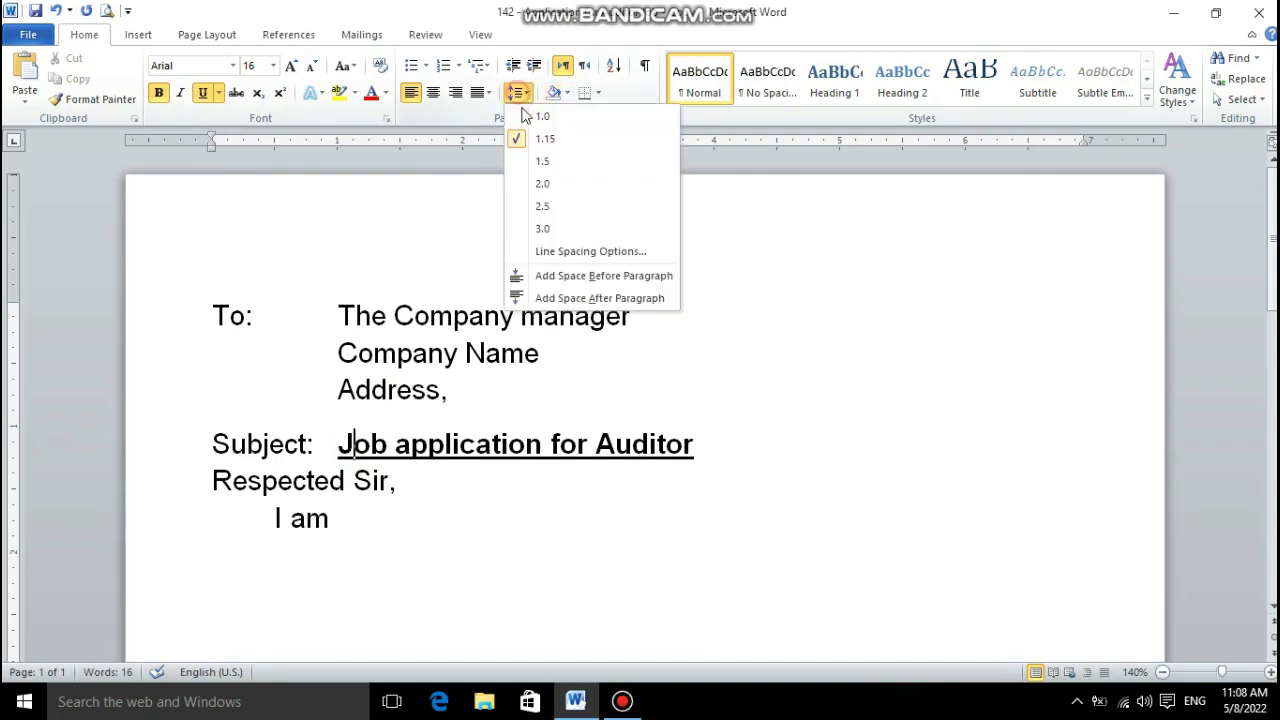
left_click(560, 294)
left_click(333, 497)
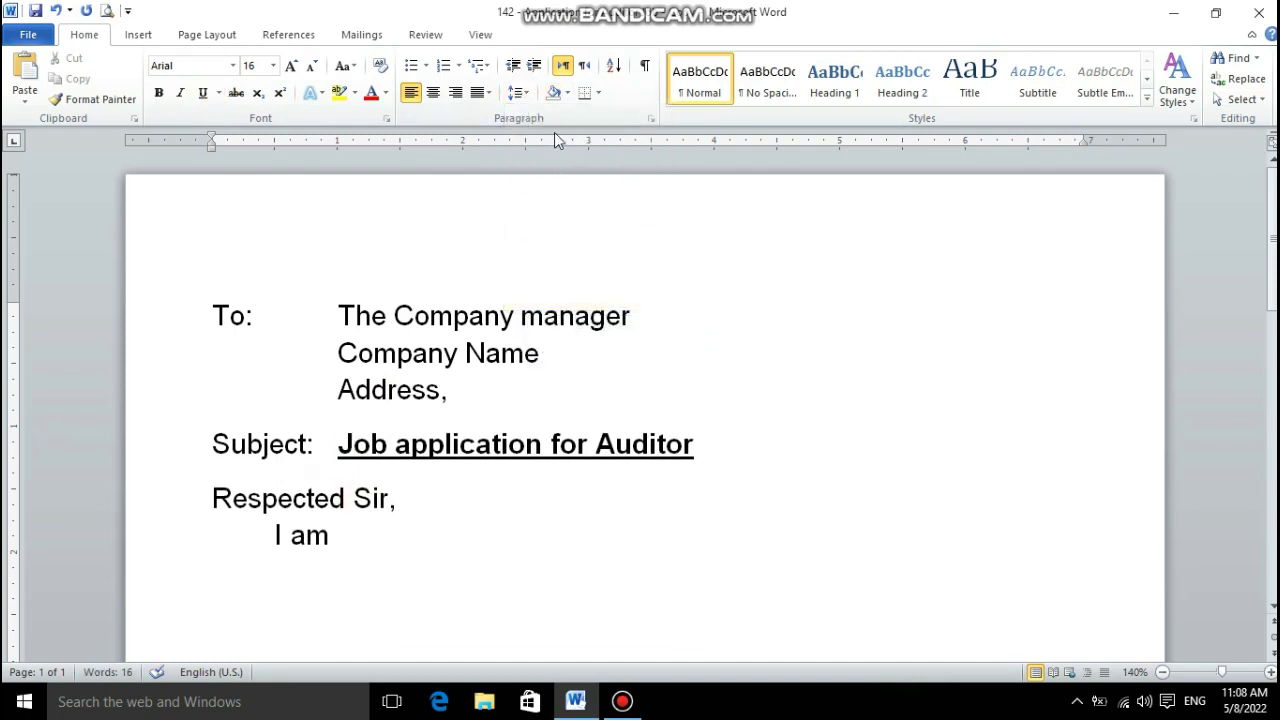
left_click(518, 92)
left_click(560, 294)
Write the opening sentence about the Auditor post, justify the paragraph, and correct 'necessary'.
type("wri")
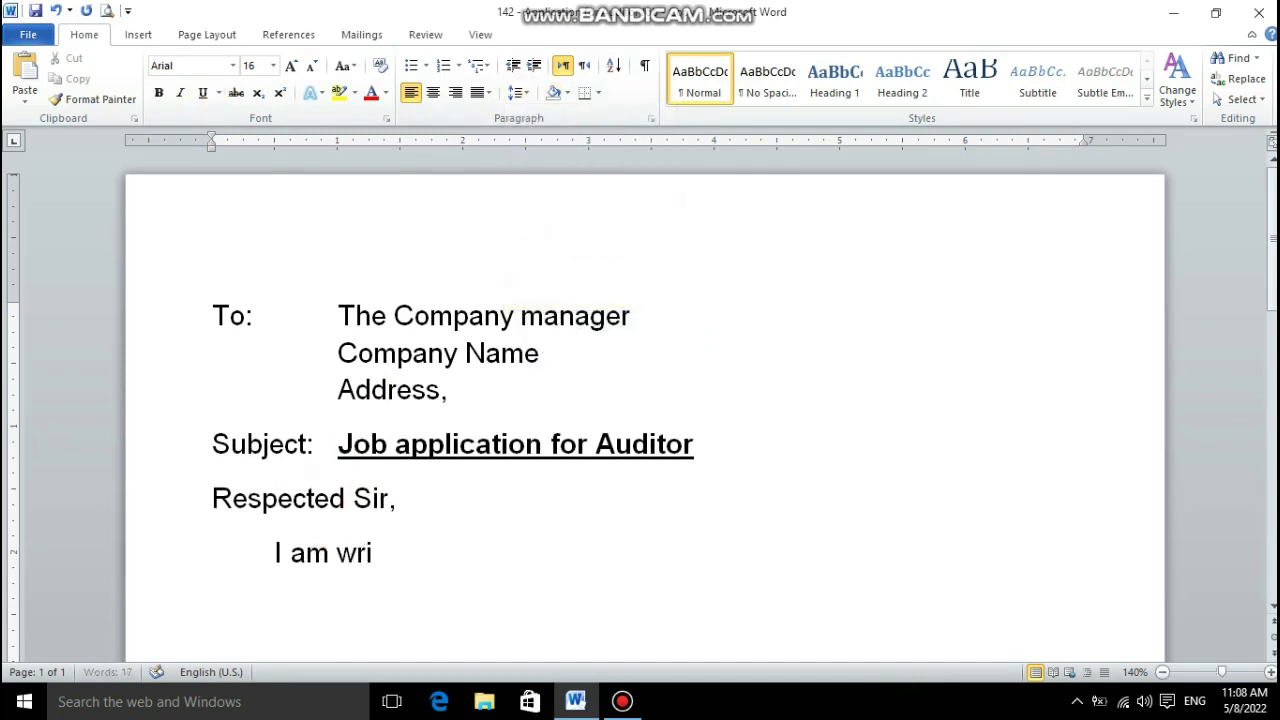
type("ting this letter")
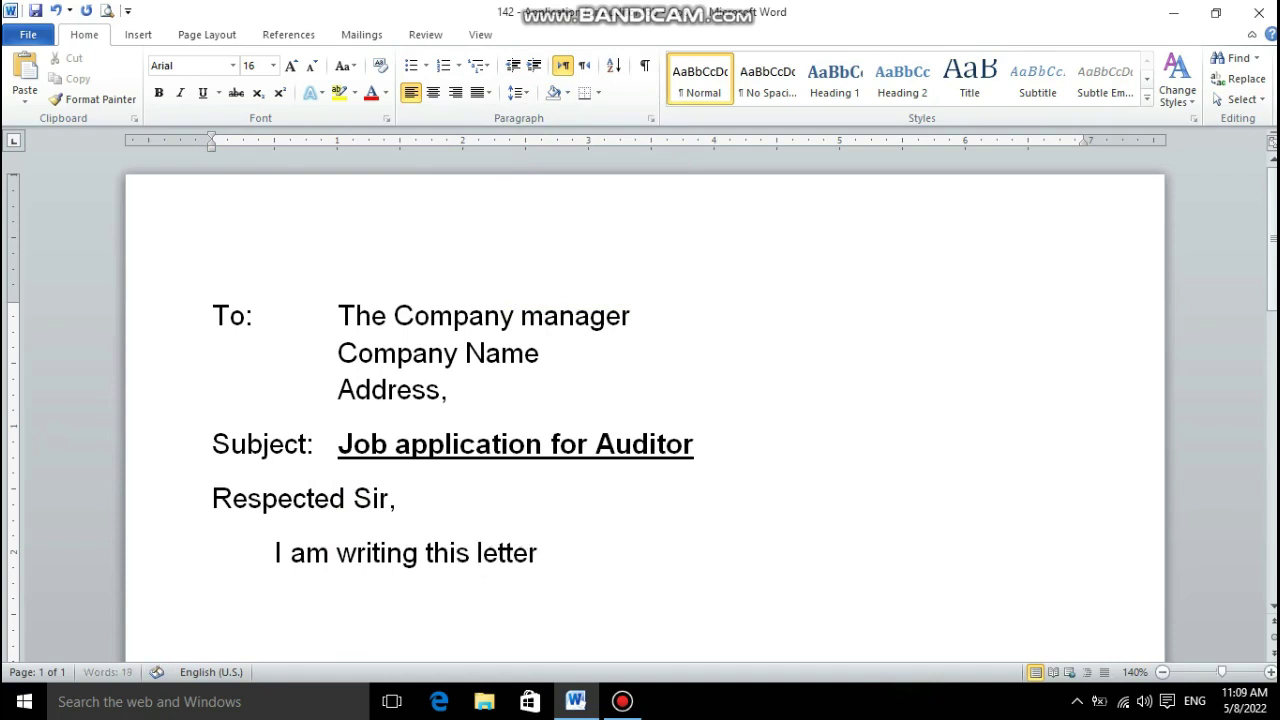
type(" to show my")
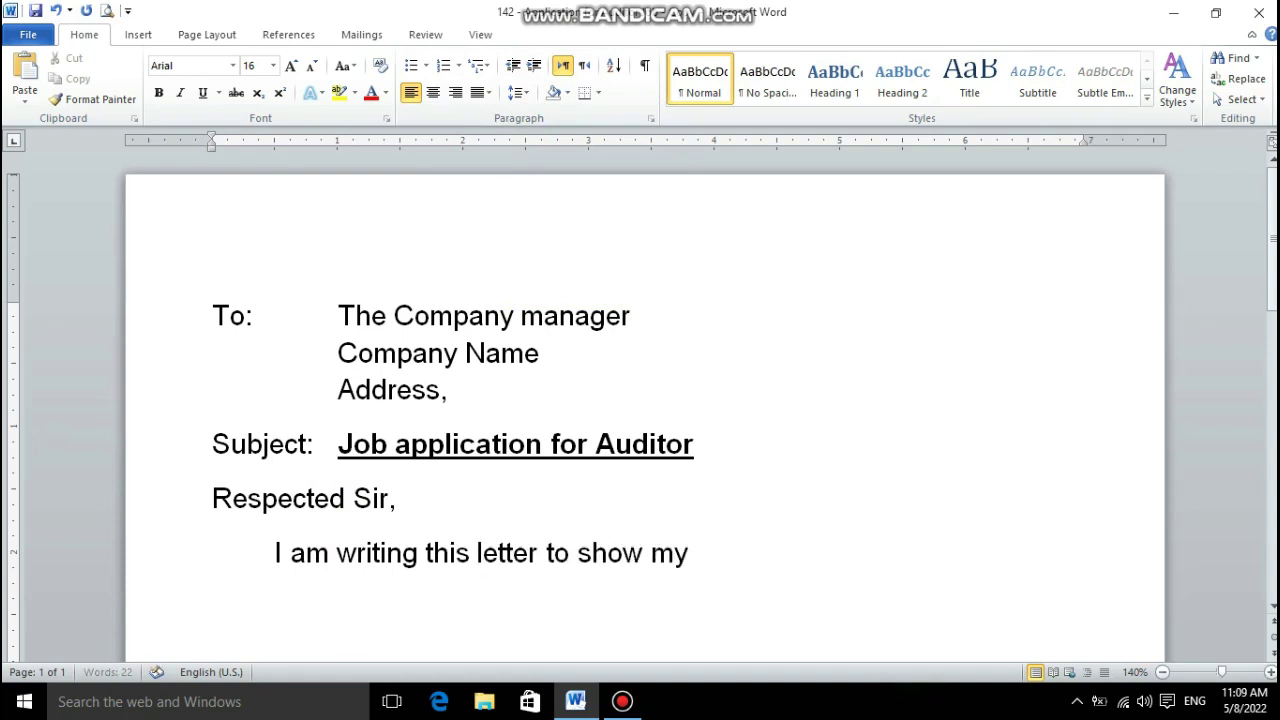
type(" intrest")
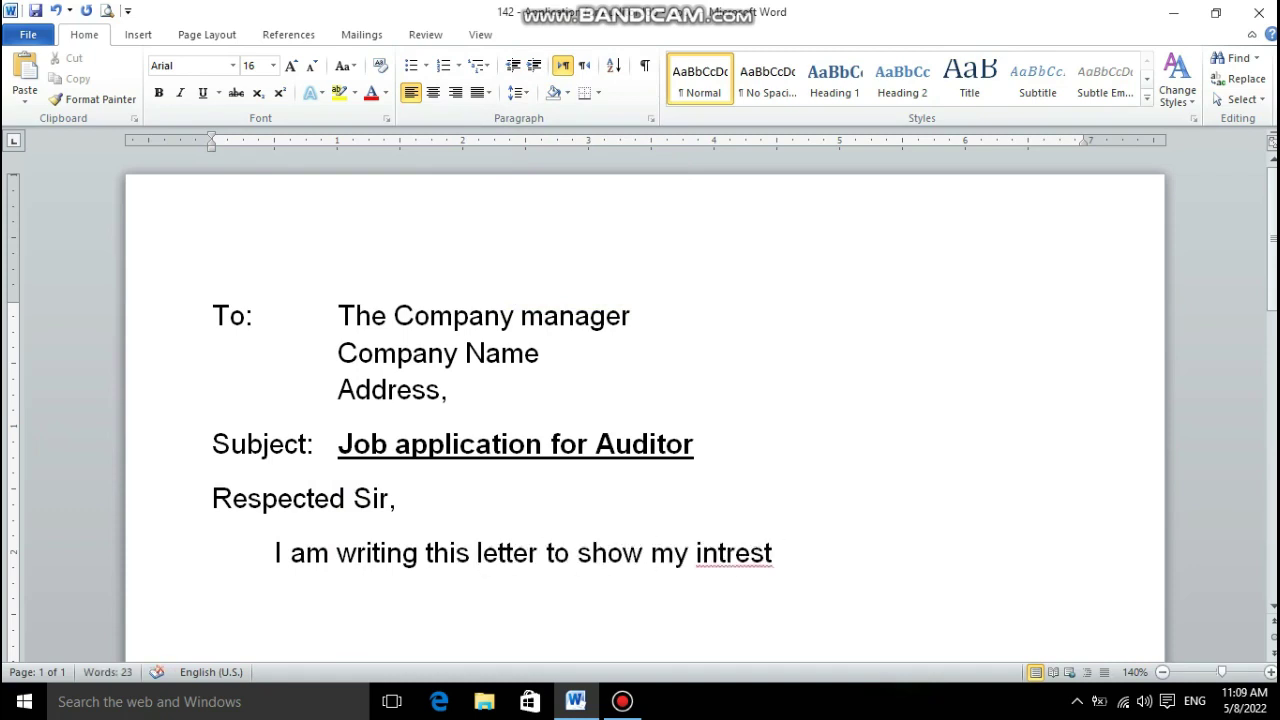
key("BackSpace")
key("BackSpace")
key("BackSpace")
key("BackSpace")
type("erest")
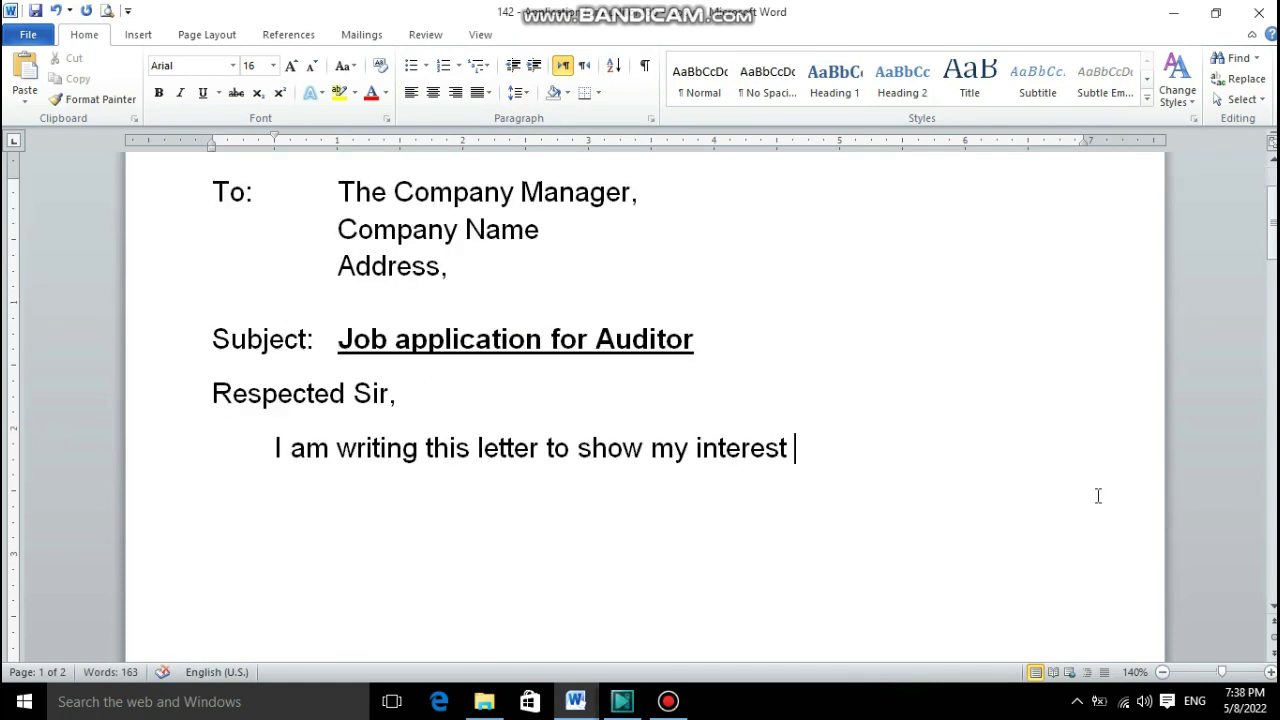
type("n your ann")
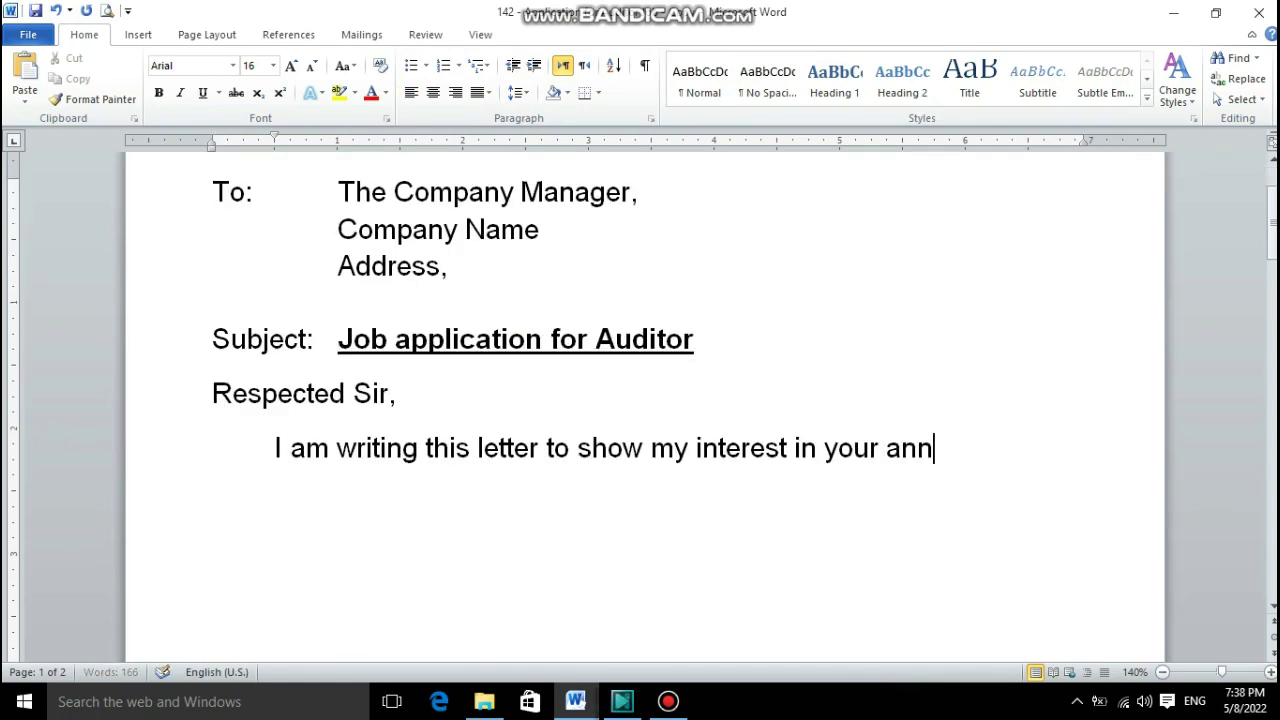
type("ounce vacanc")
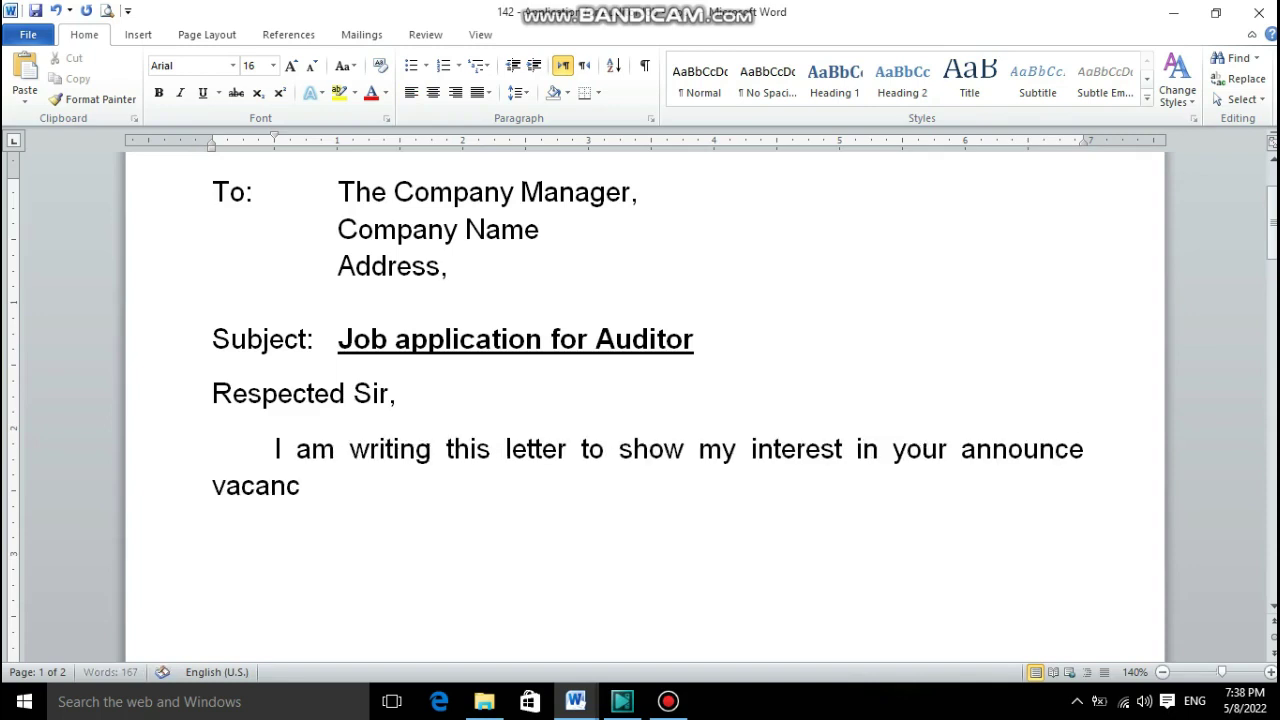
type(" for the posi")
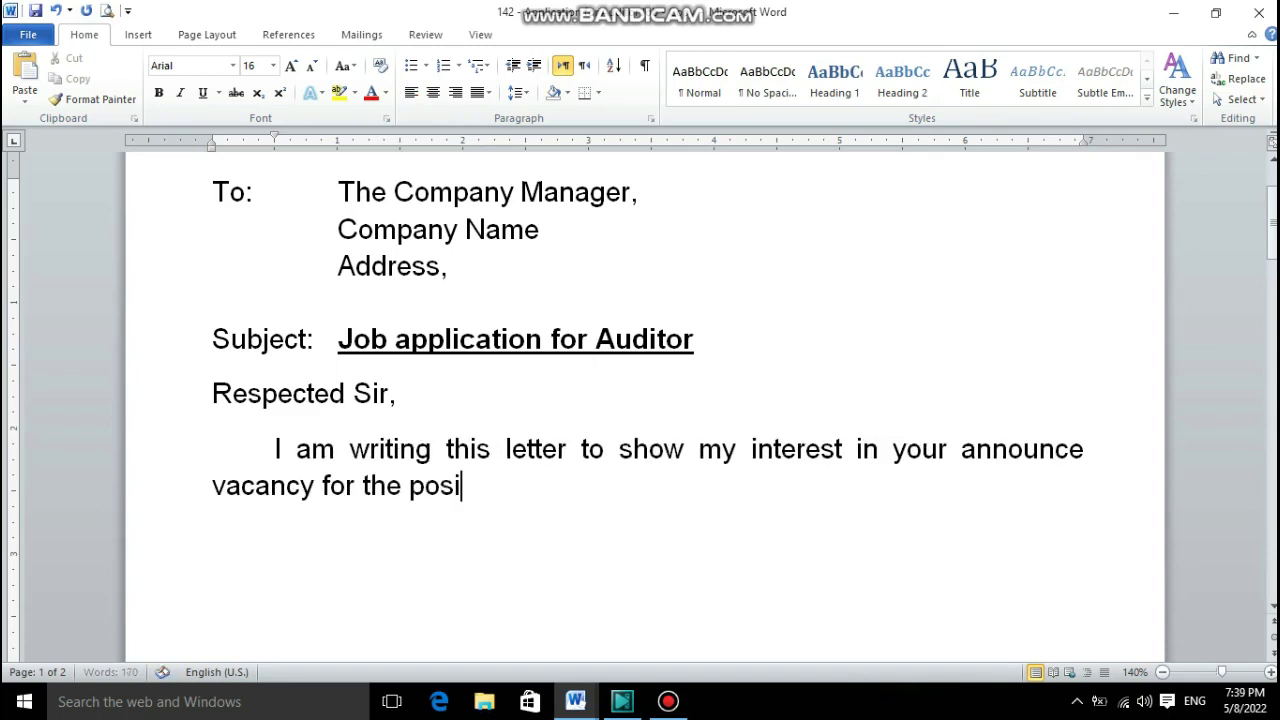
type("tion ofAuditor")
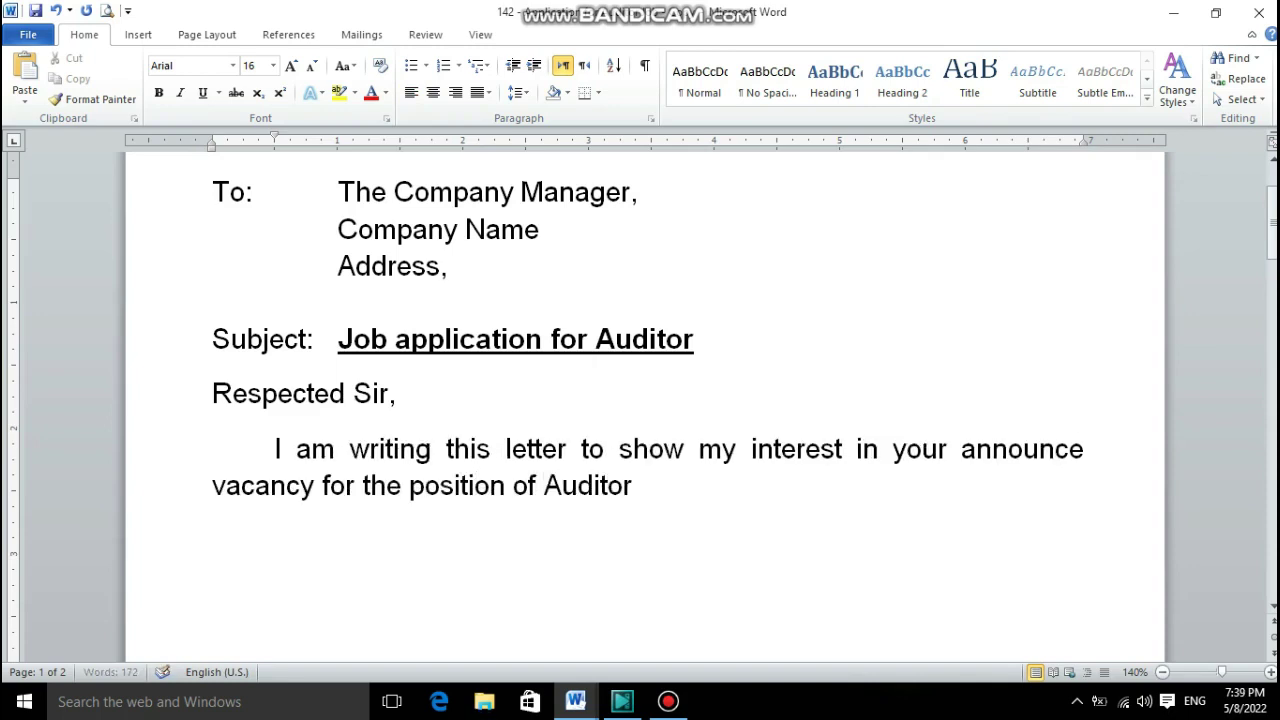
type("I was")
type(" read your req")
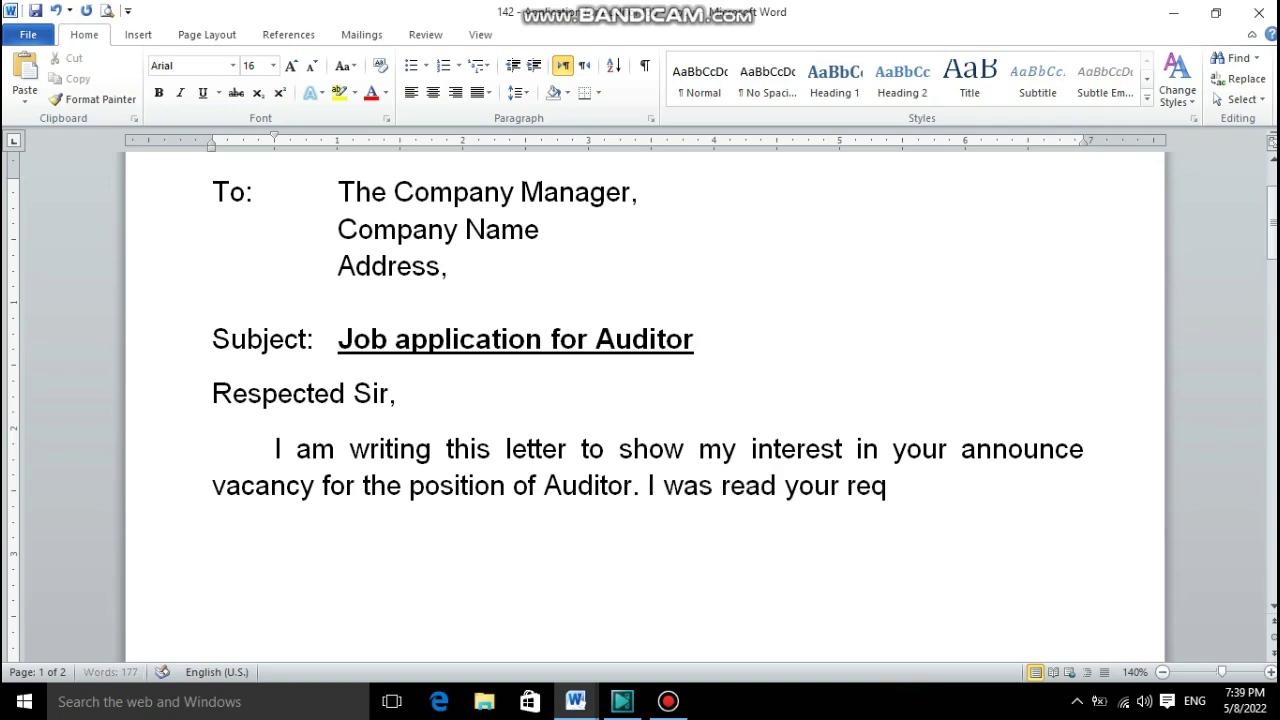
type("ments and")
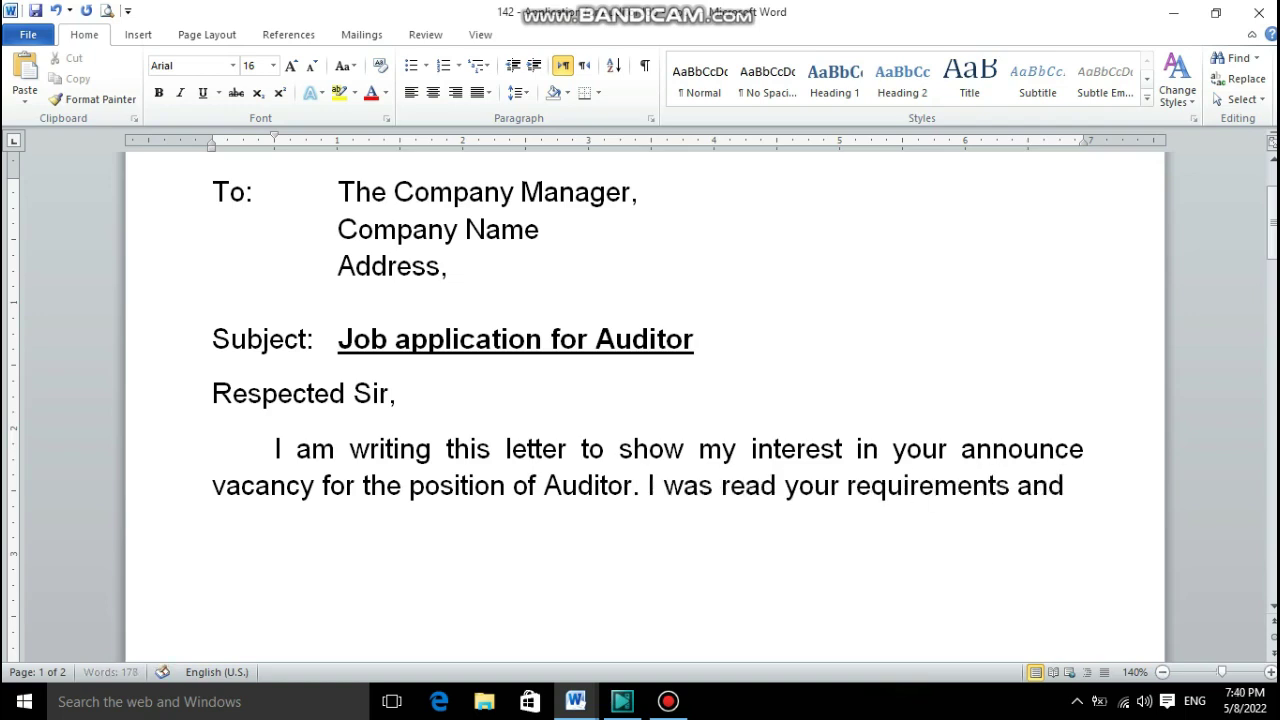
type(" having")
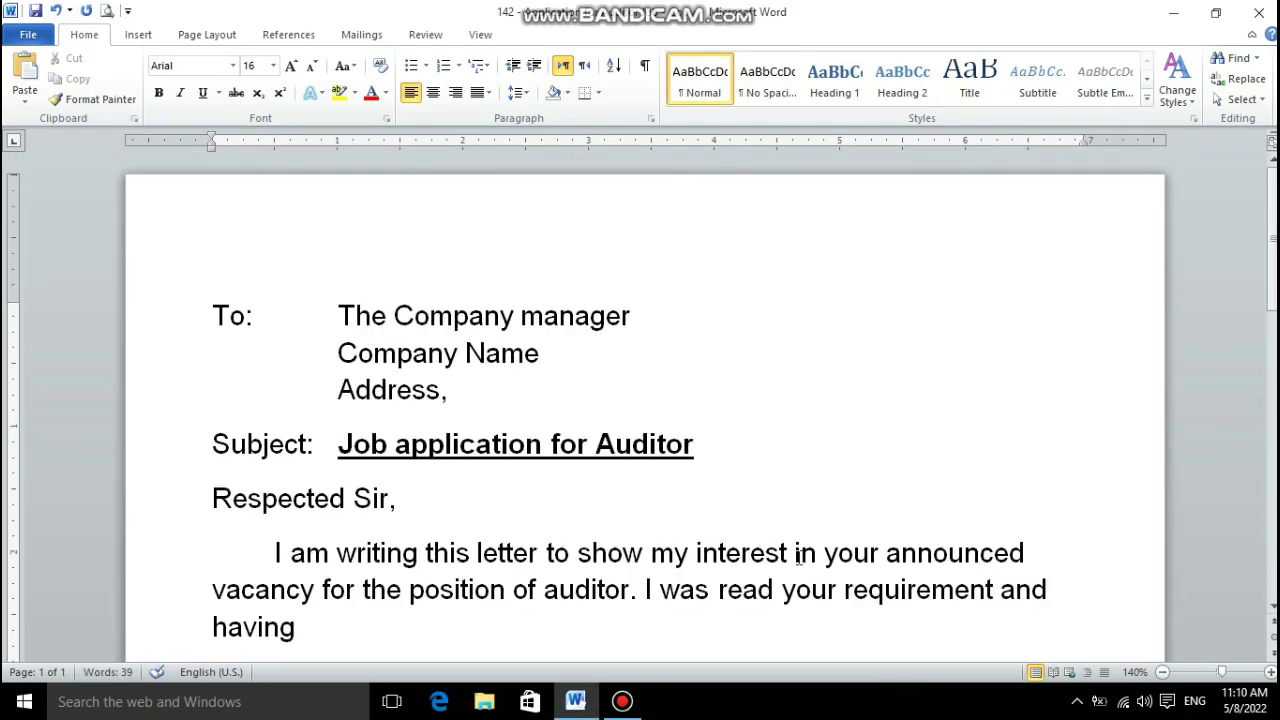
key("ctrl+j")
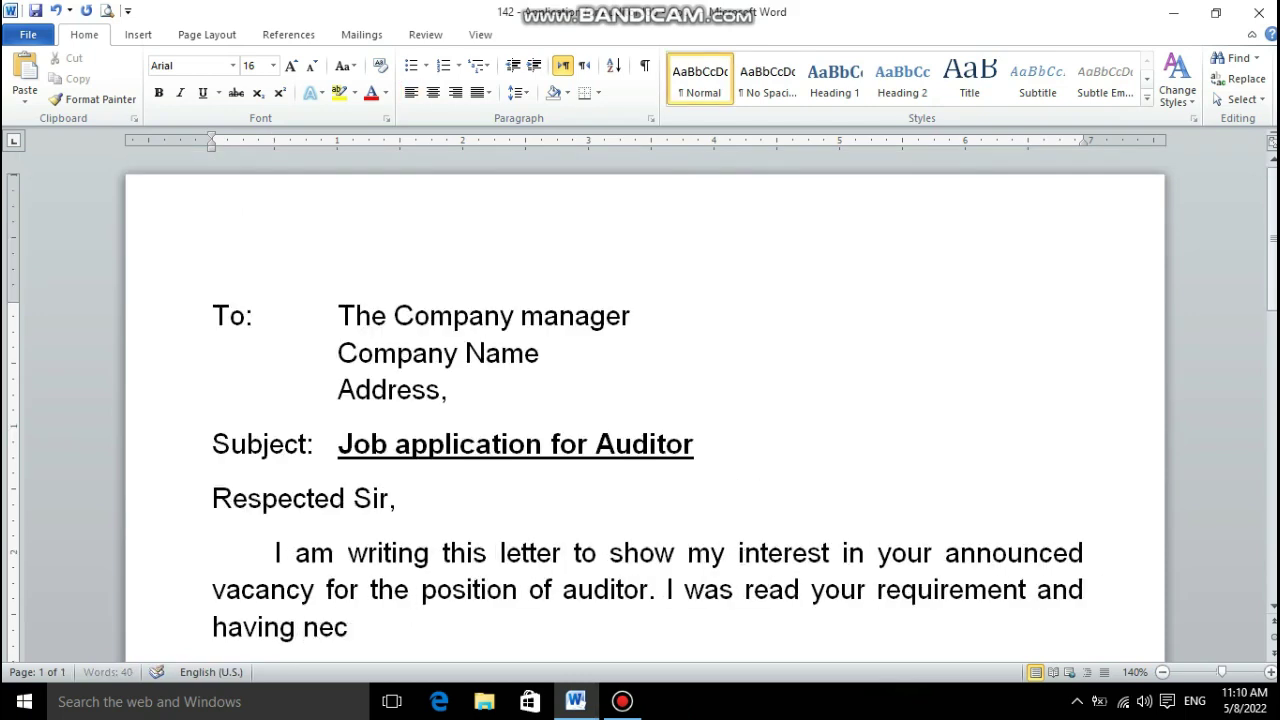
type("ory")
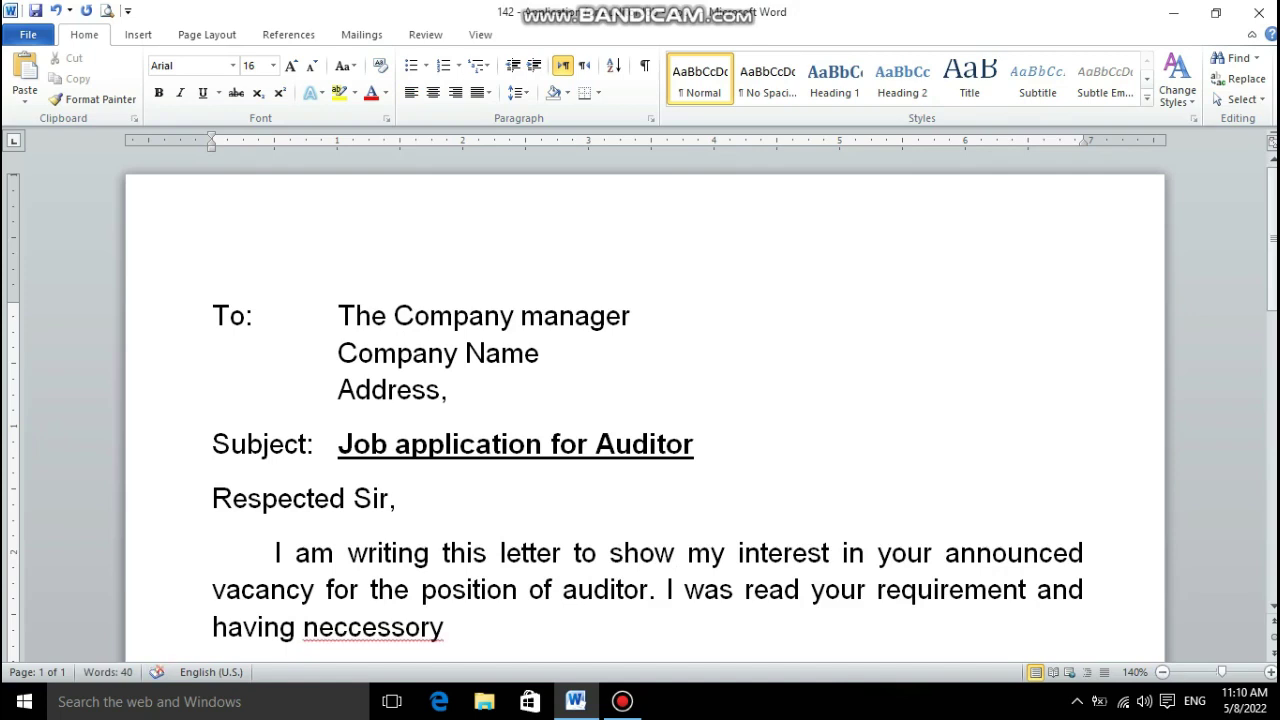
right_click(445, 610)
left_click(500, 360)
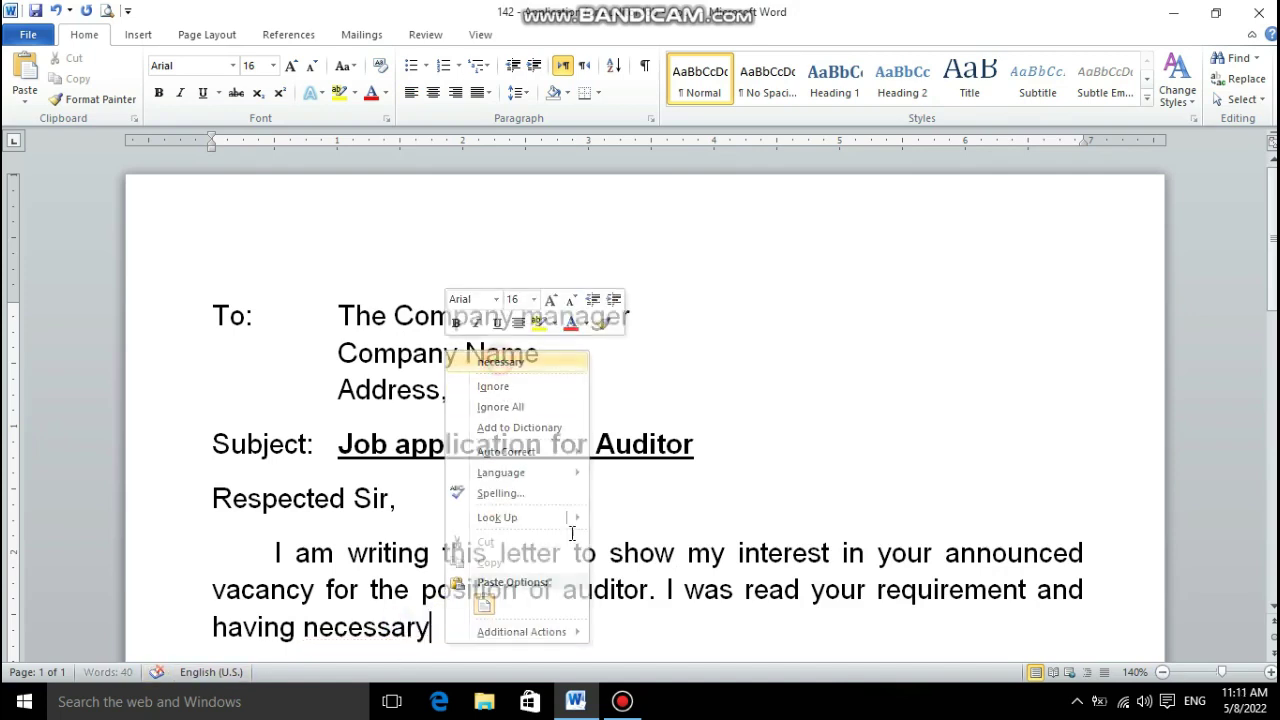
Add the qualifications: accounting degree from CAPS college, two-year diploma in accounting and finance.
type("c")
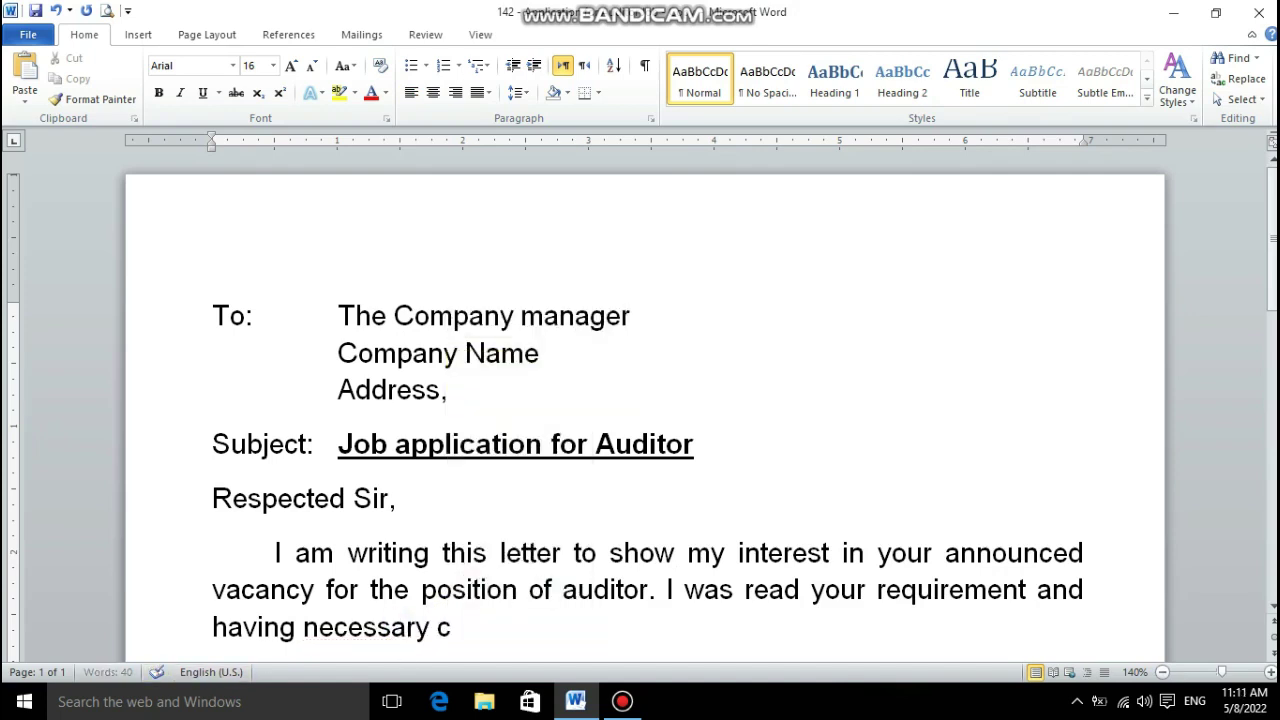
type("qualitie")
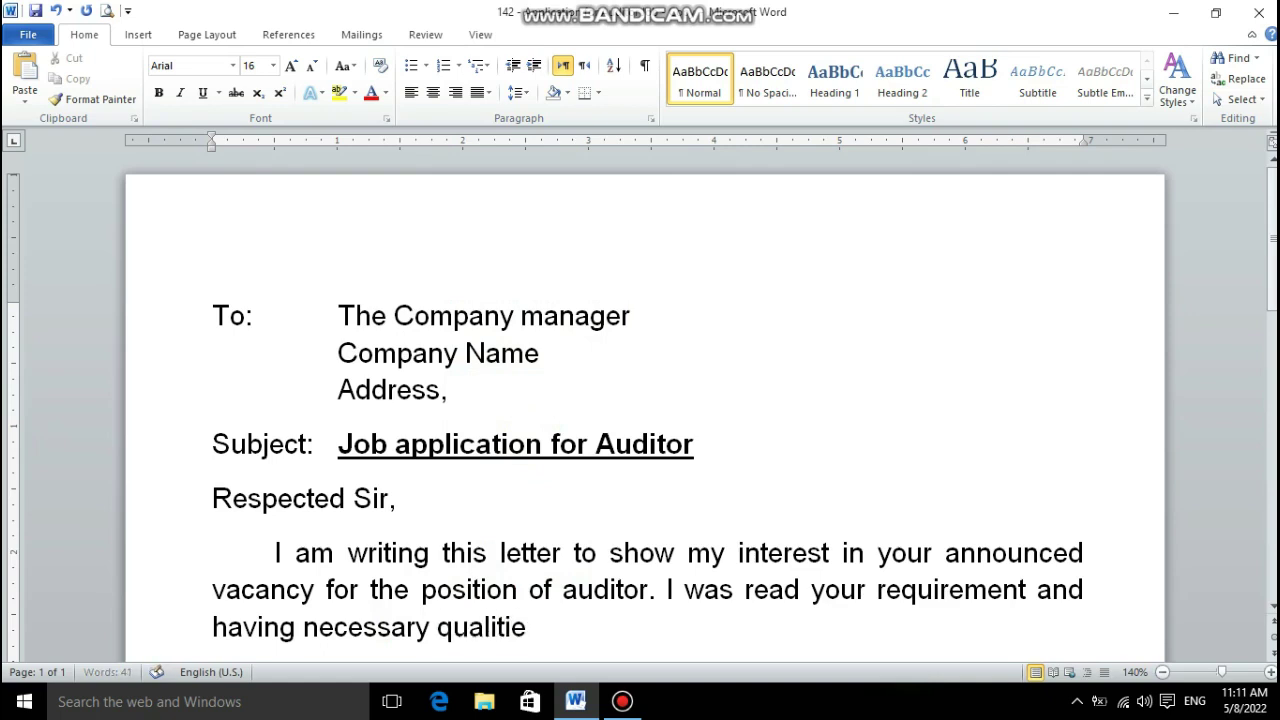
type("re")
key("BackSpace")
type("i")
type("teria as req")
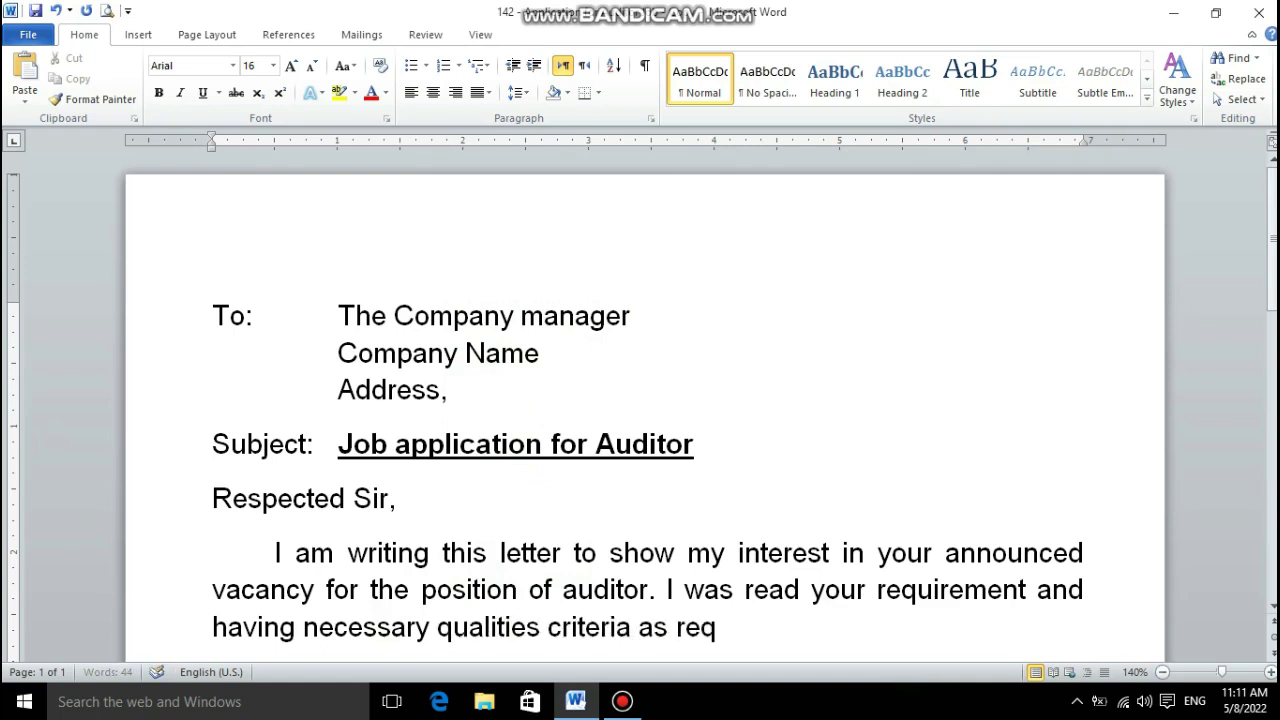
type("uired.I h")
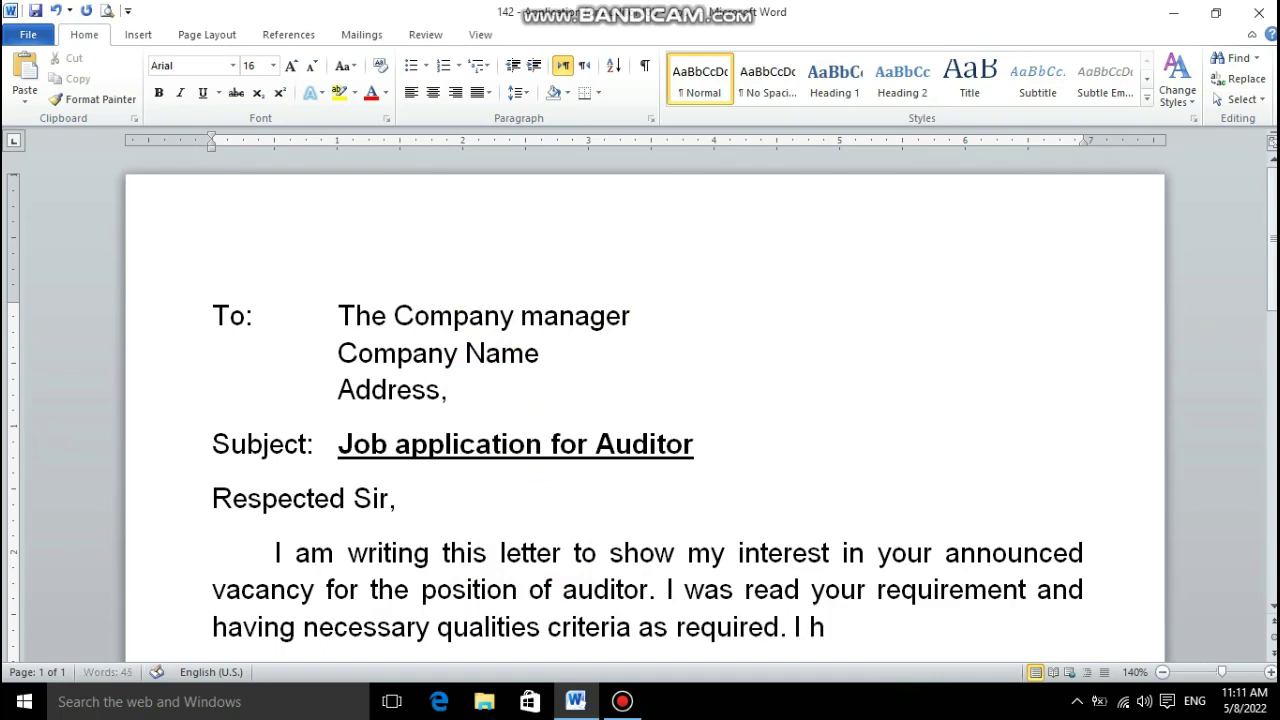
type("ave completed")
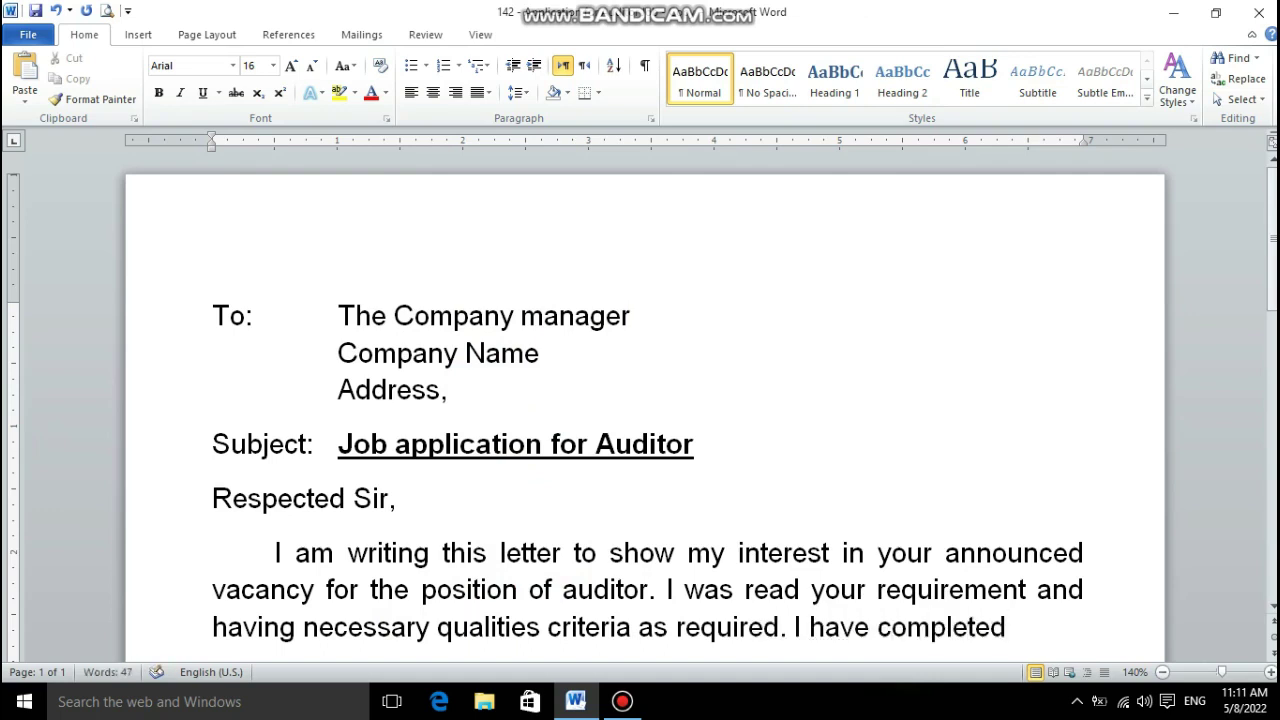
type(" my")
type(" degree of accou")
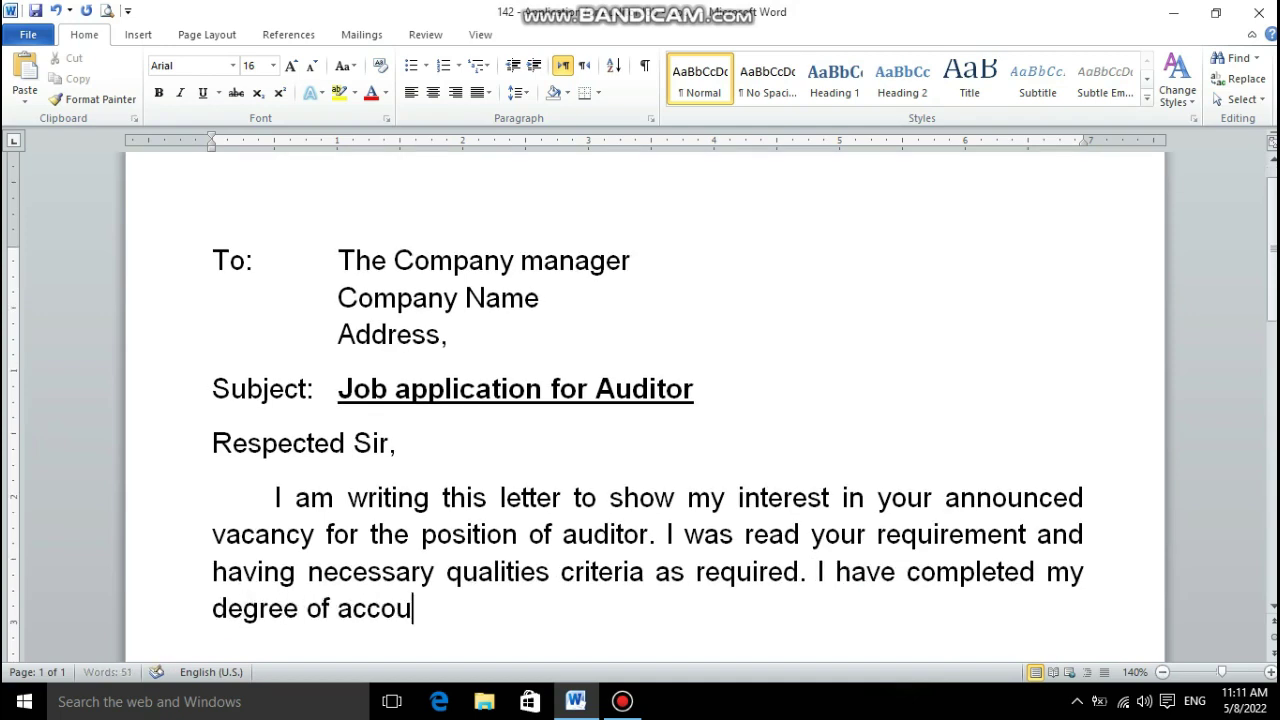
type("nting from ")
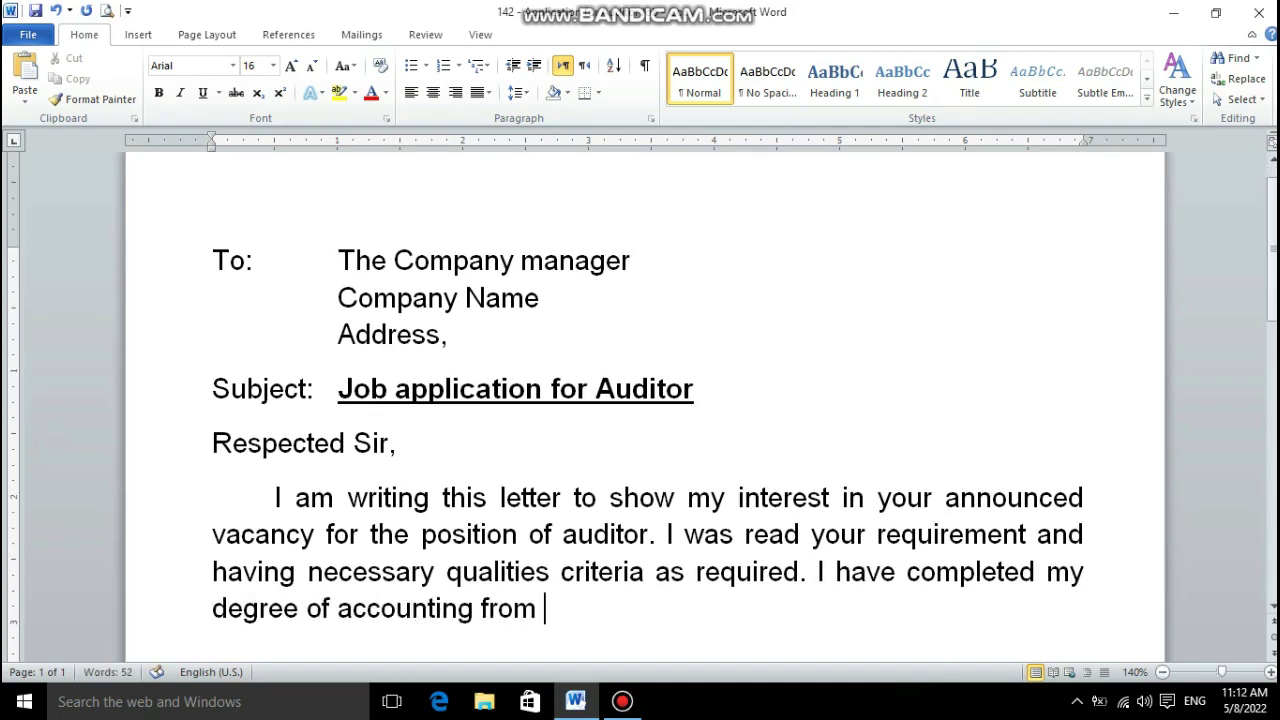
type("CAPS")
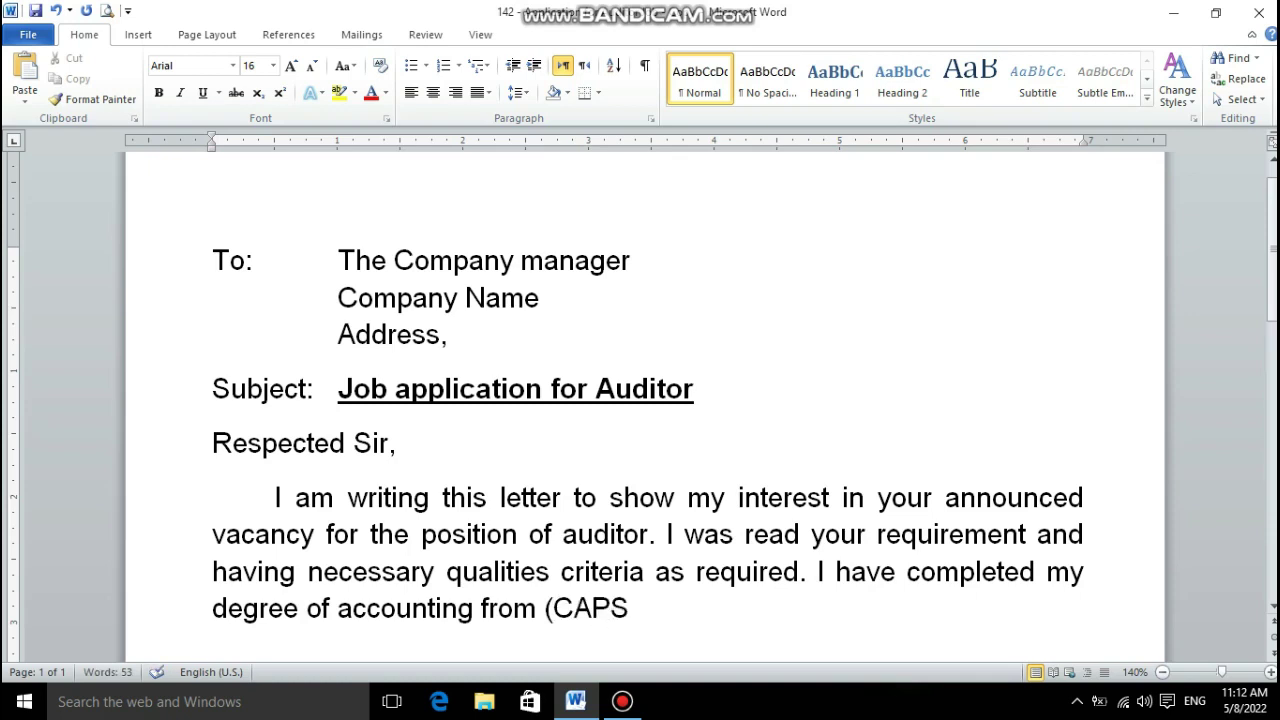
type(" cp")
key("BackSpace")
type("ollege of acco")
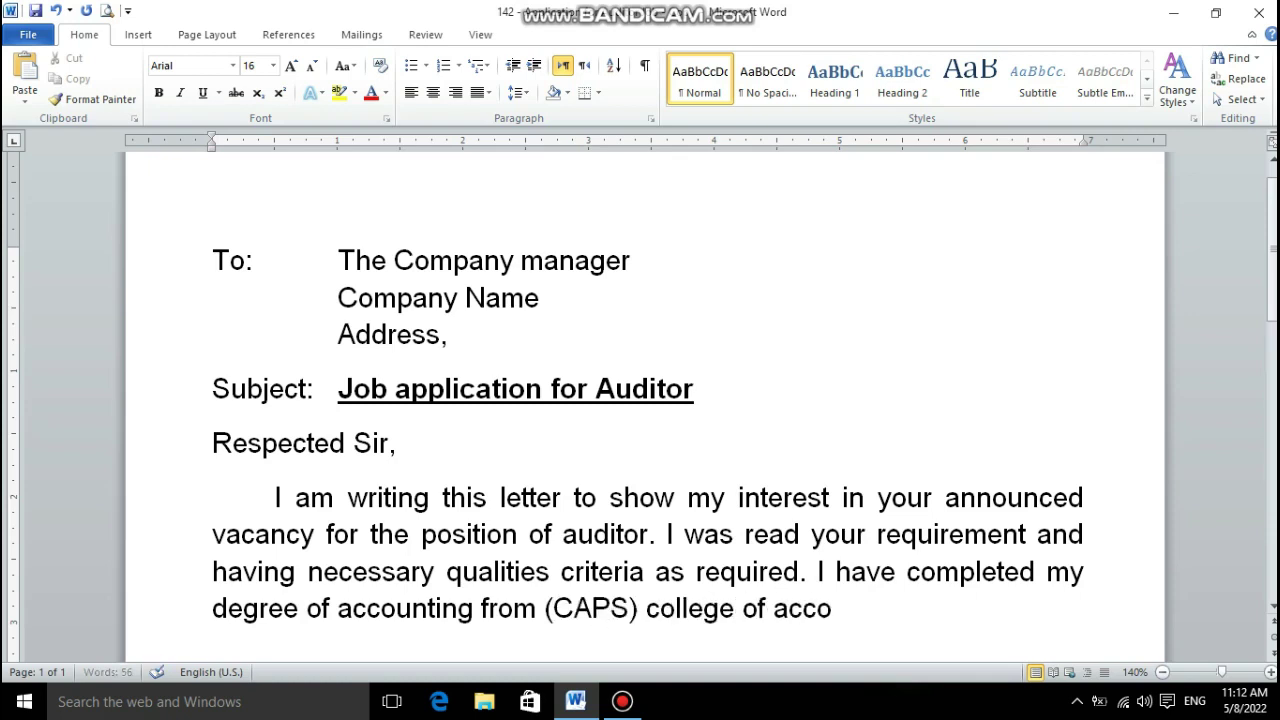
type("untancy")
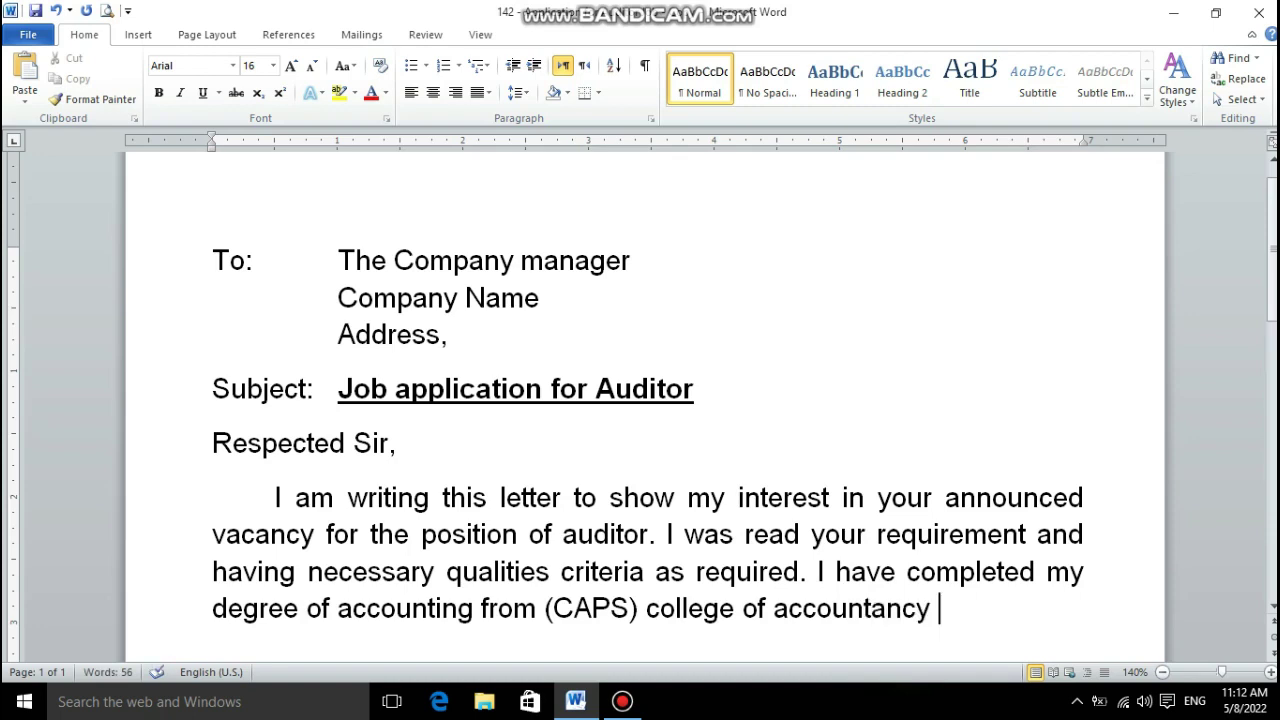
type("as well as")
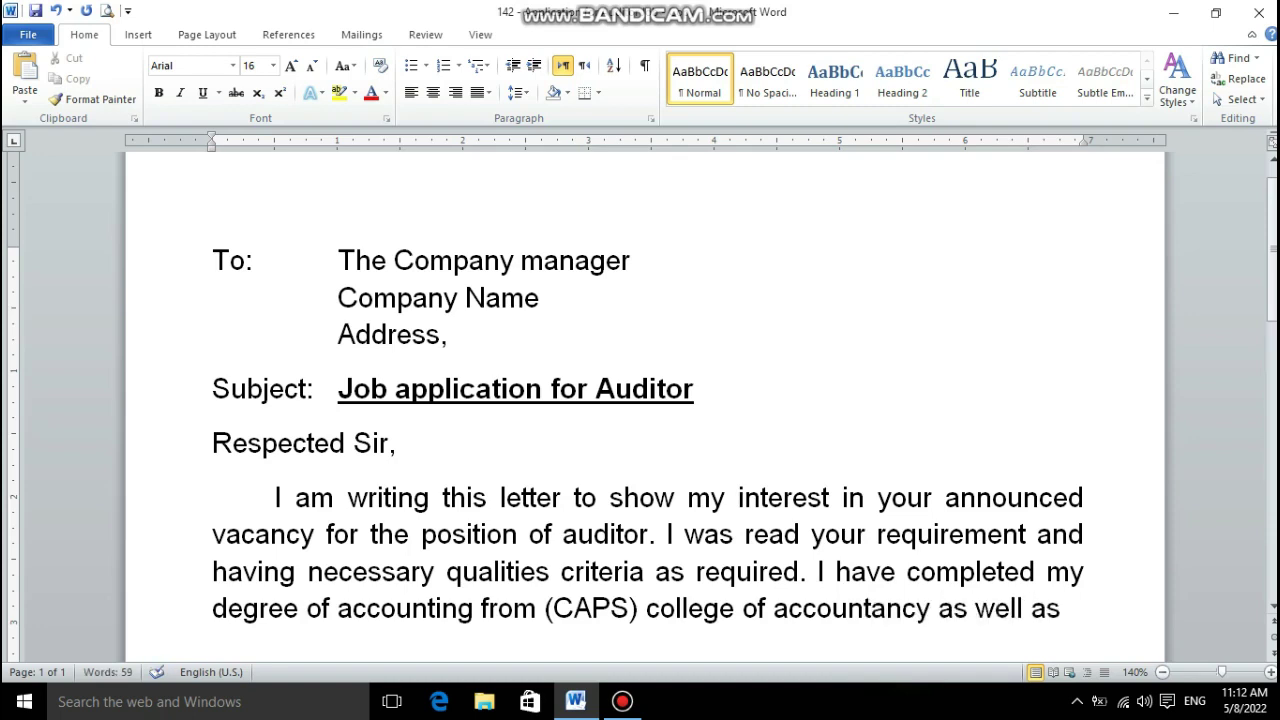
type(" two years ofd")
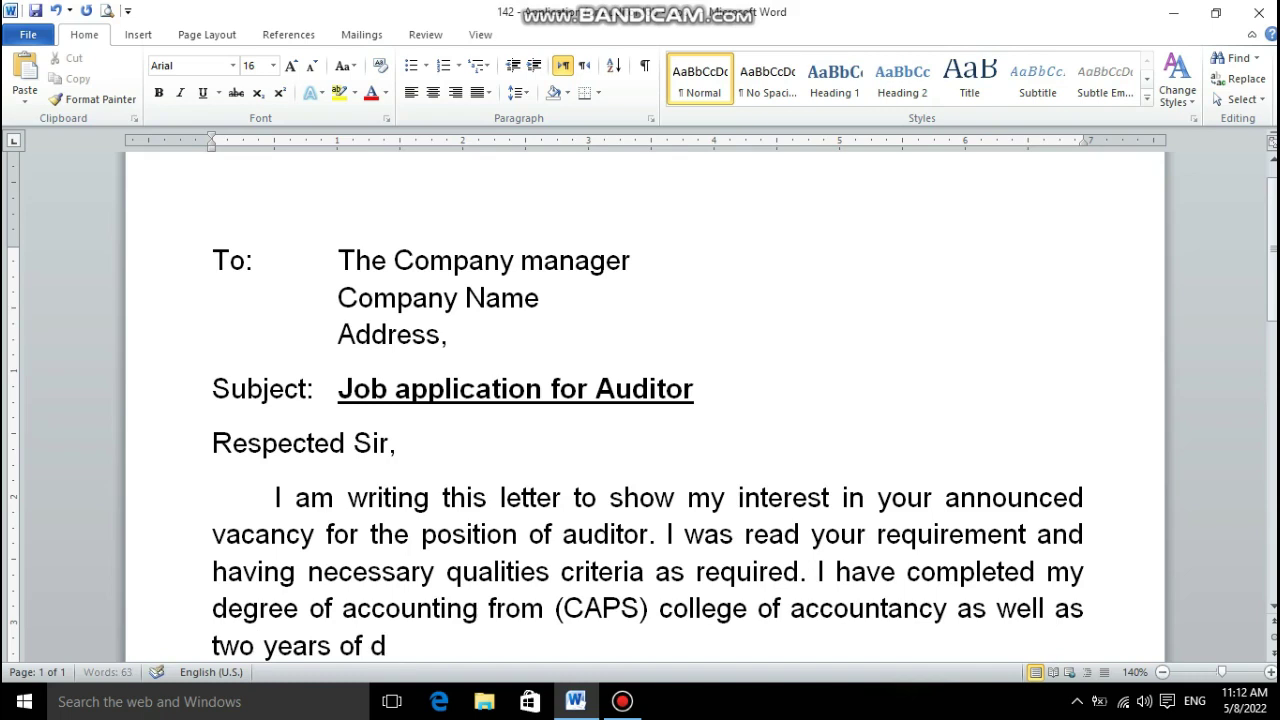
type("iploma in account")
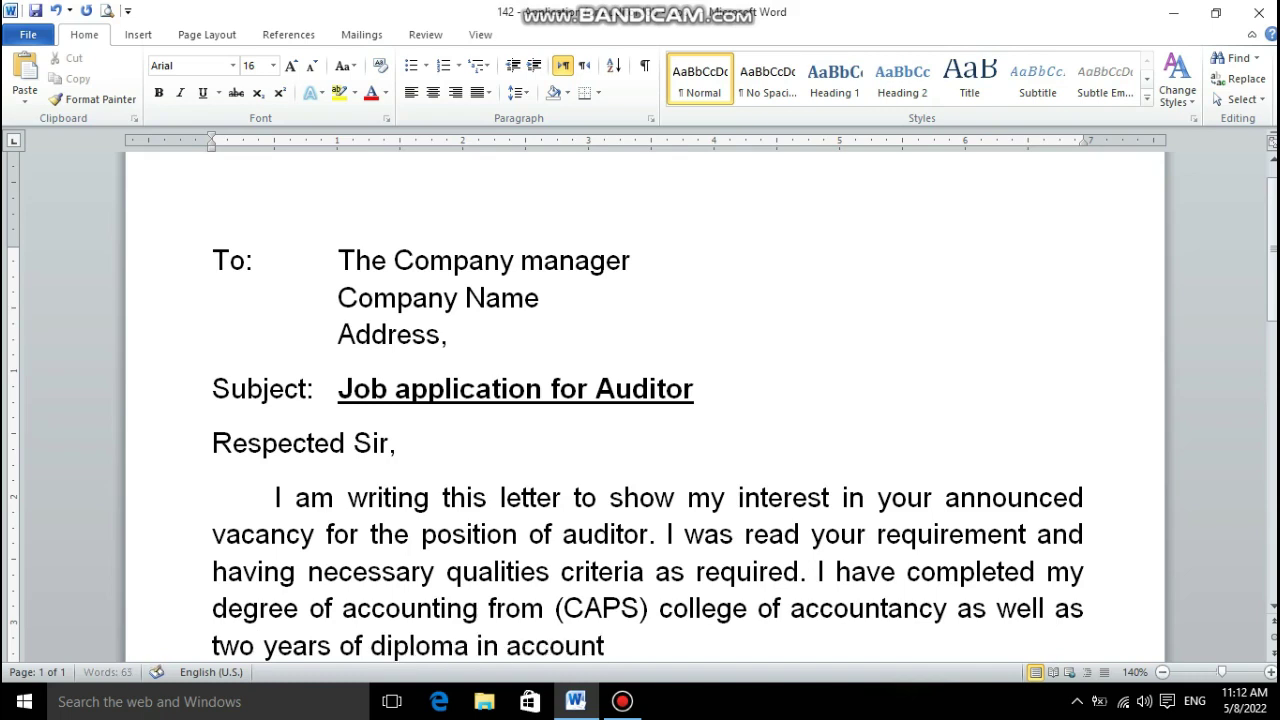
type("ing skills")
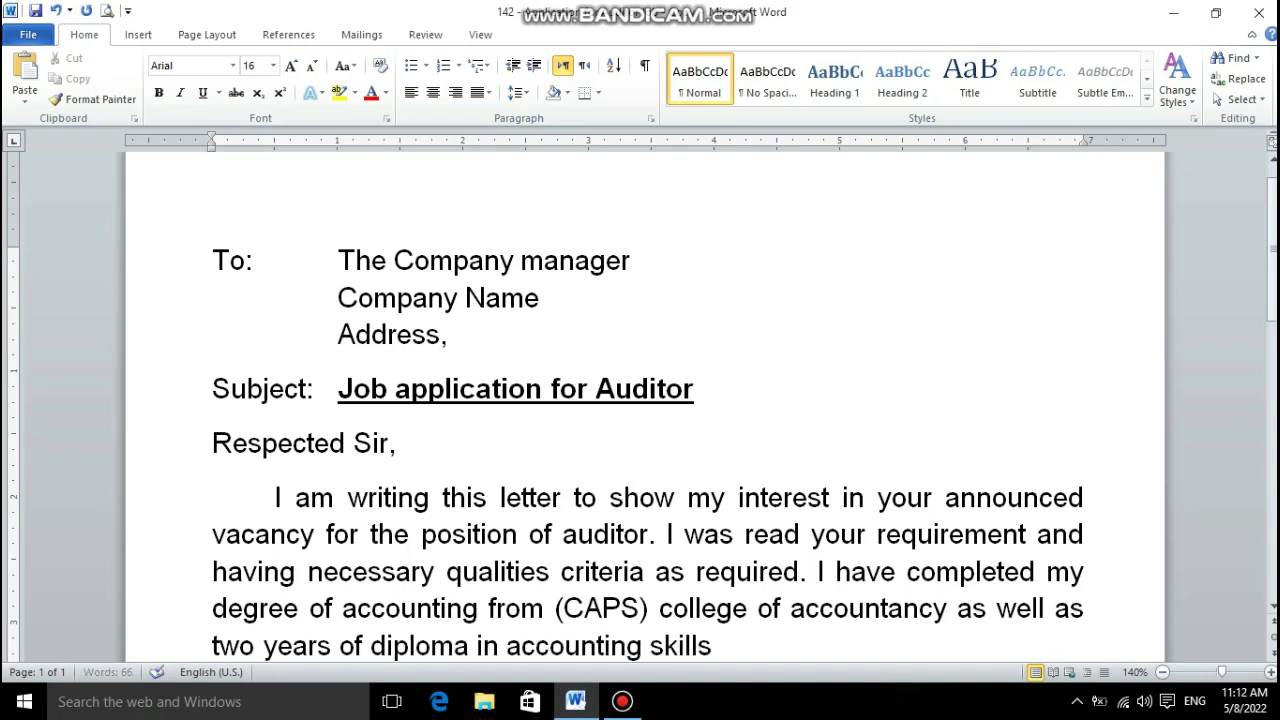
type(" and financw")
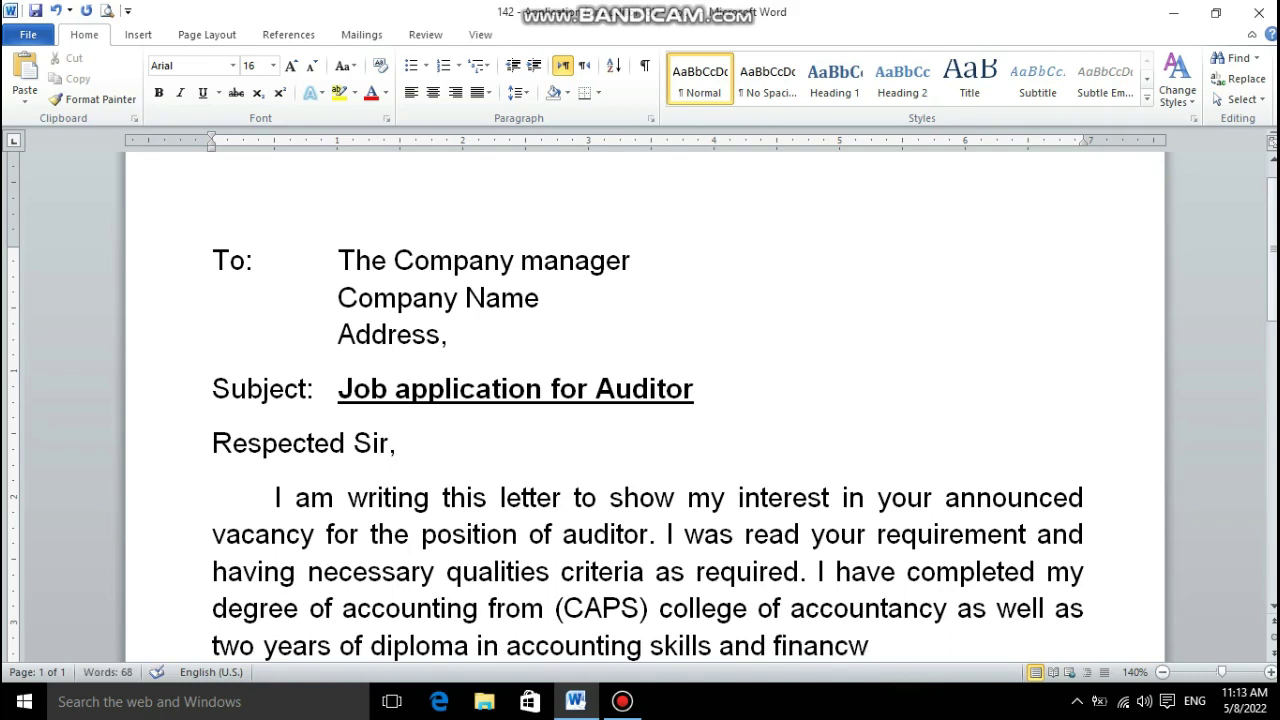
key("BackSpace")
Finish with office management experience ending 'good for your organization.', fix 'possess', start new paragraph.
type("e management ")
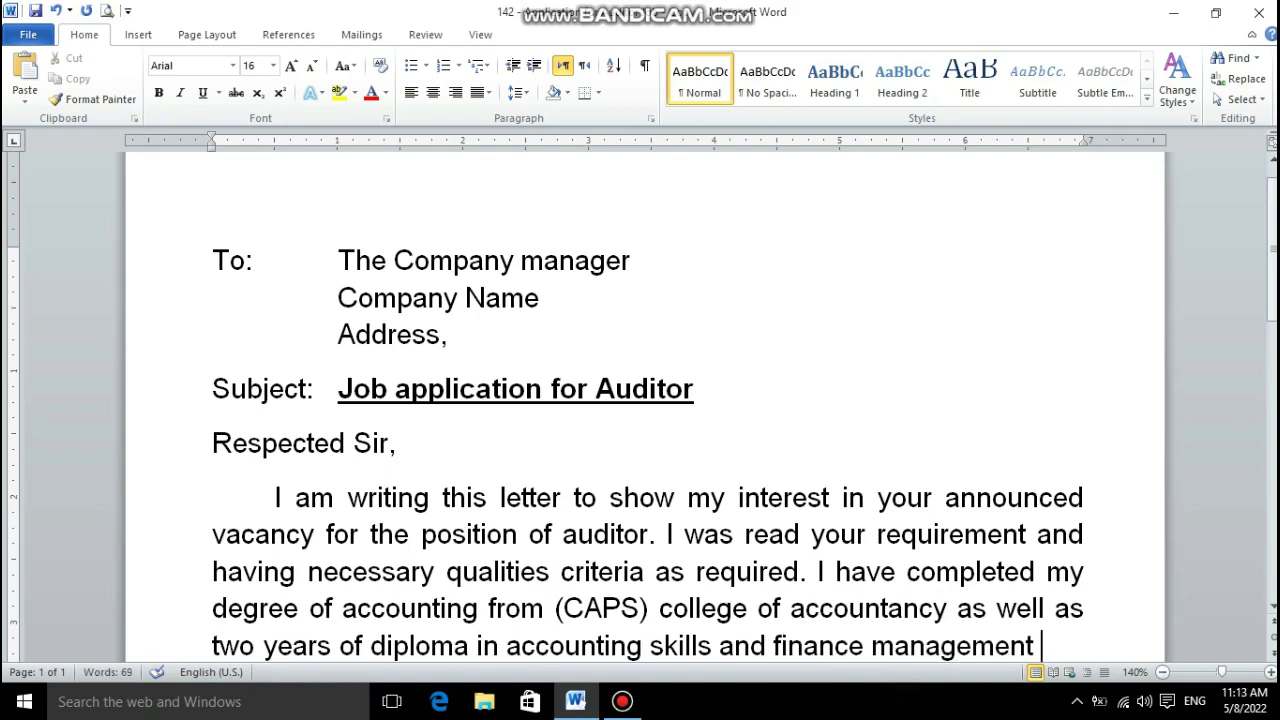
type("and also one y")
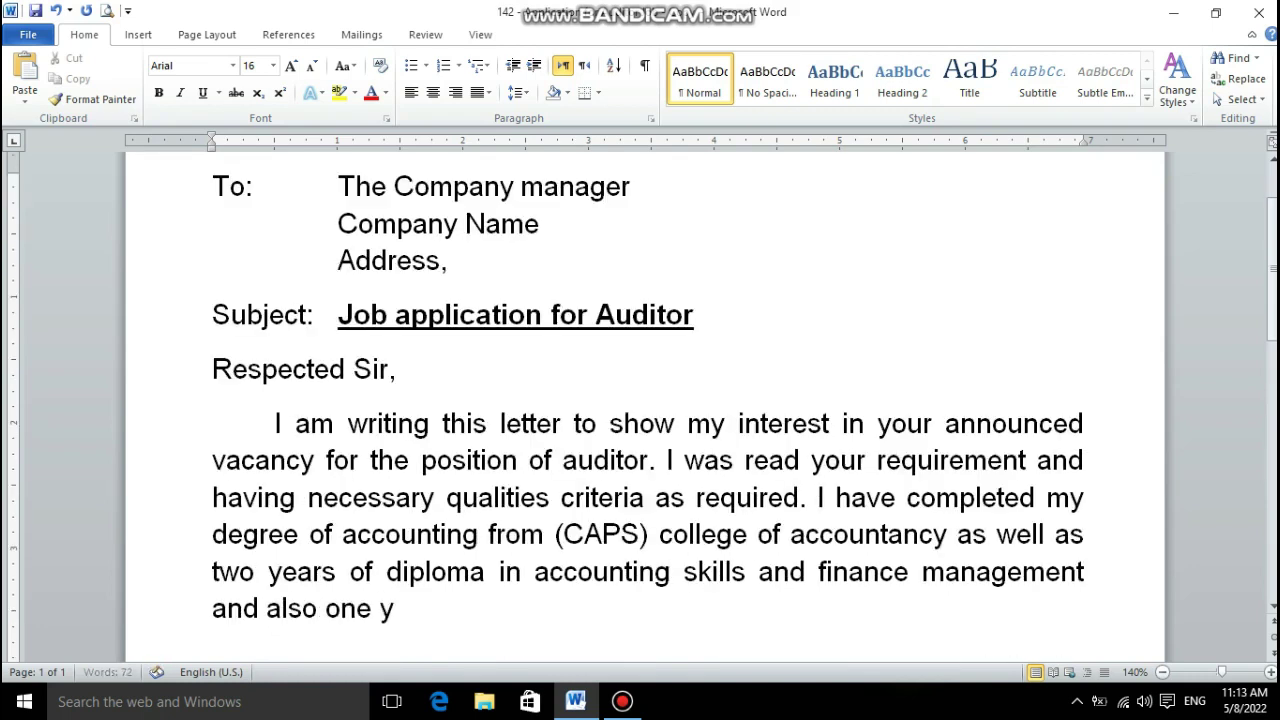
type("ear diploma")
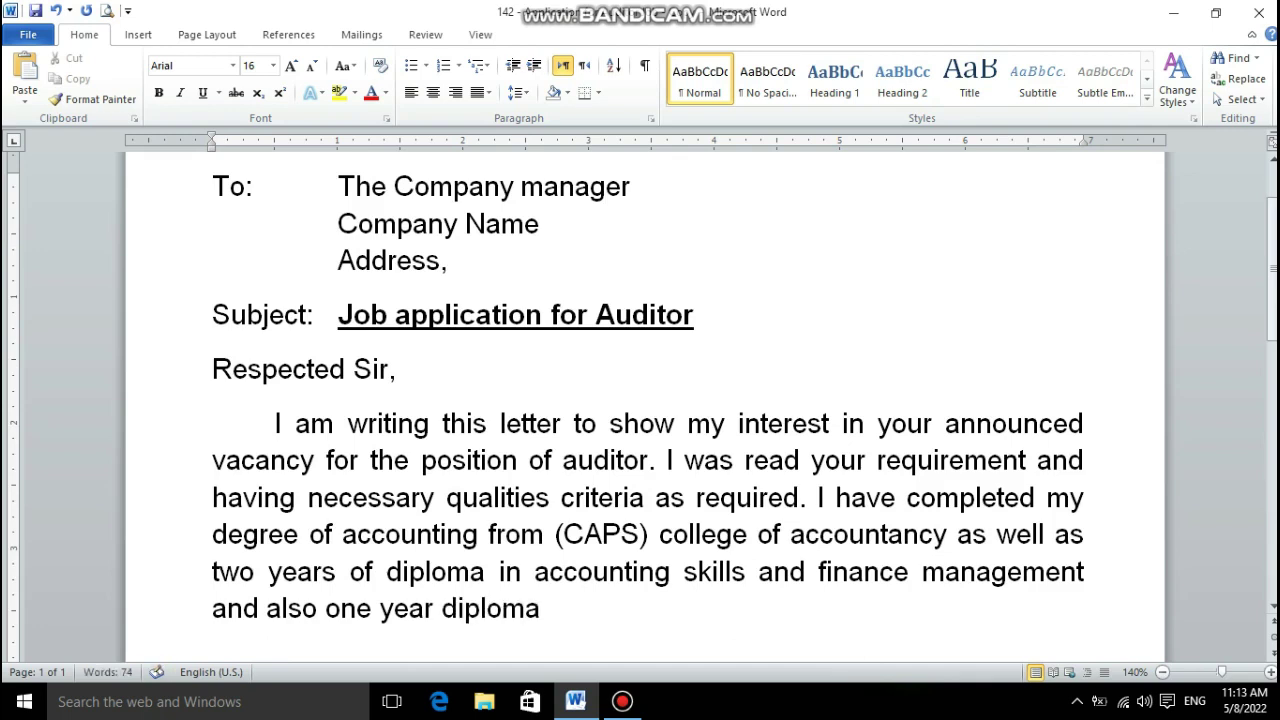
type(" in office managm")
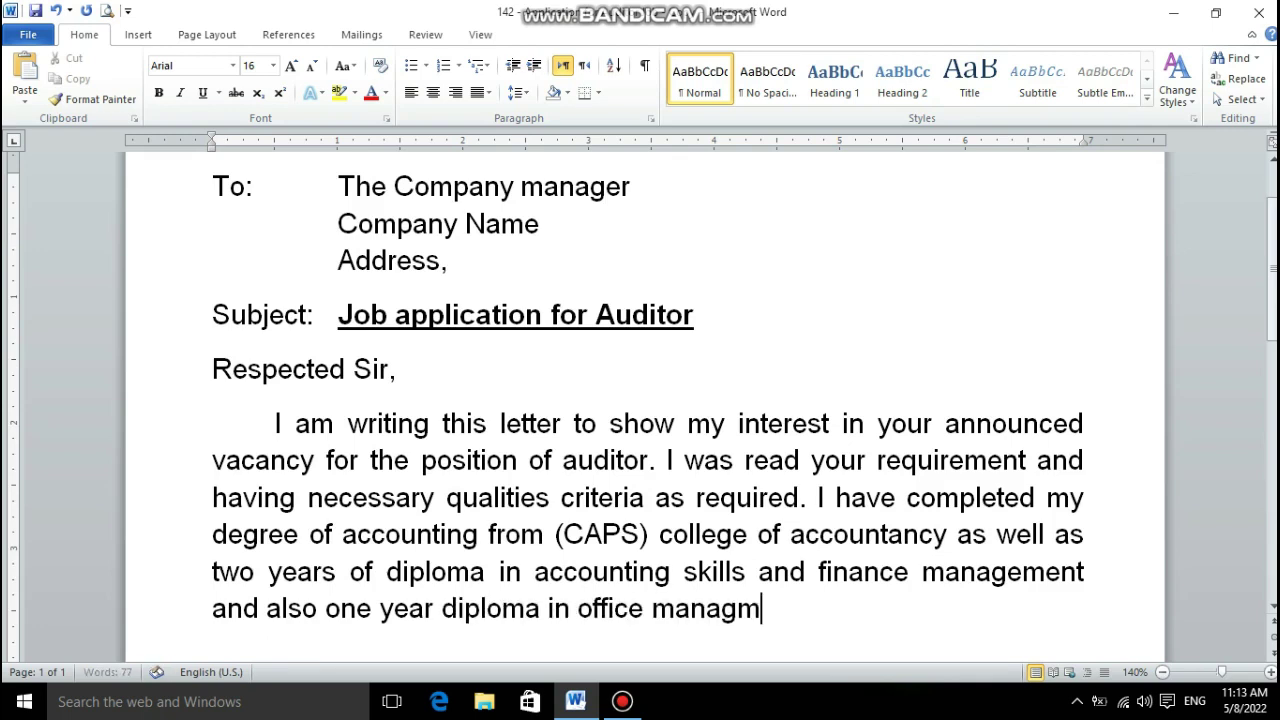
type("ement. M")
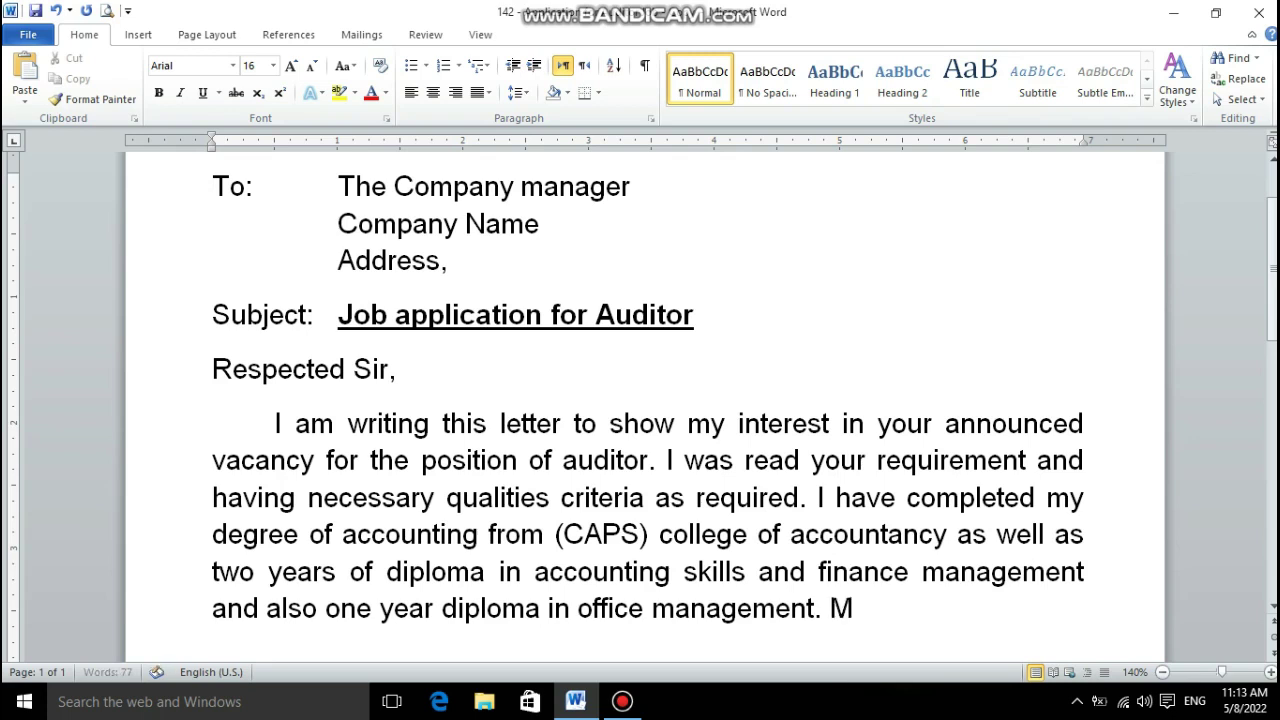
type("skills")
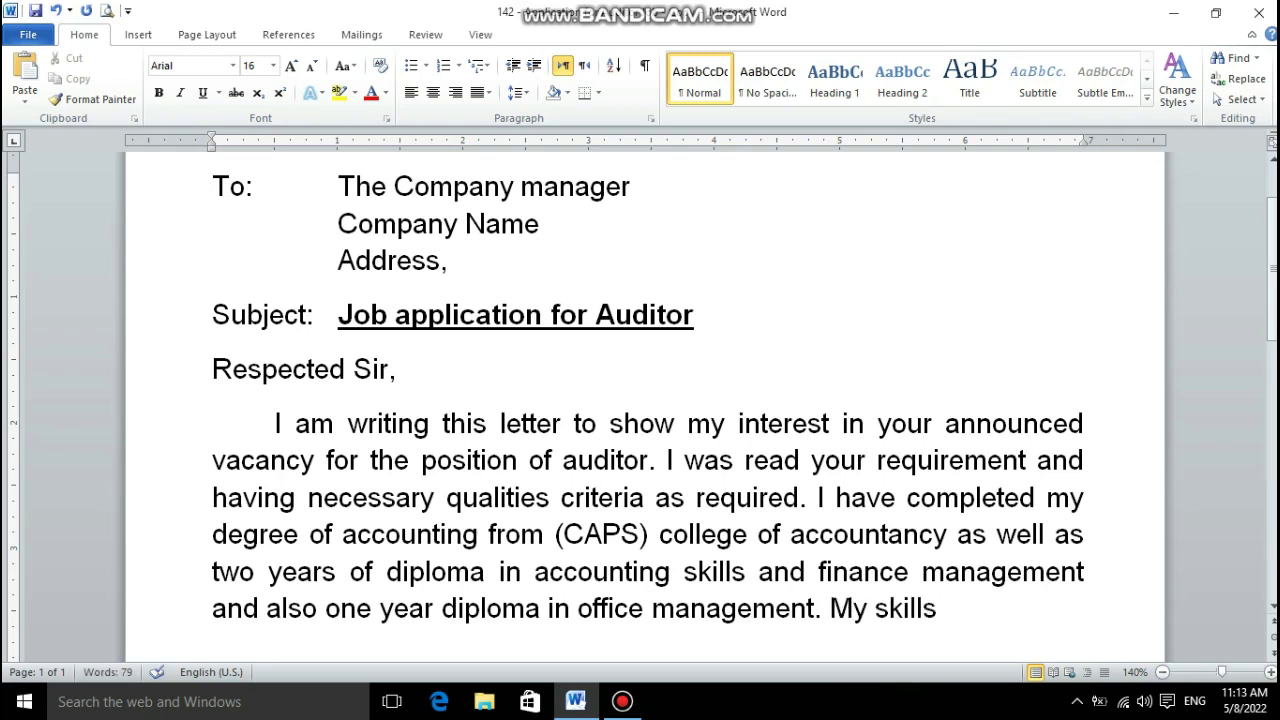
type(" makes me ")
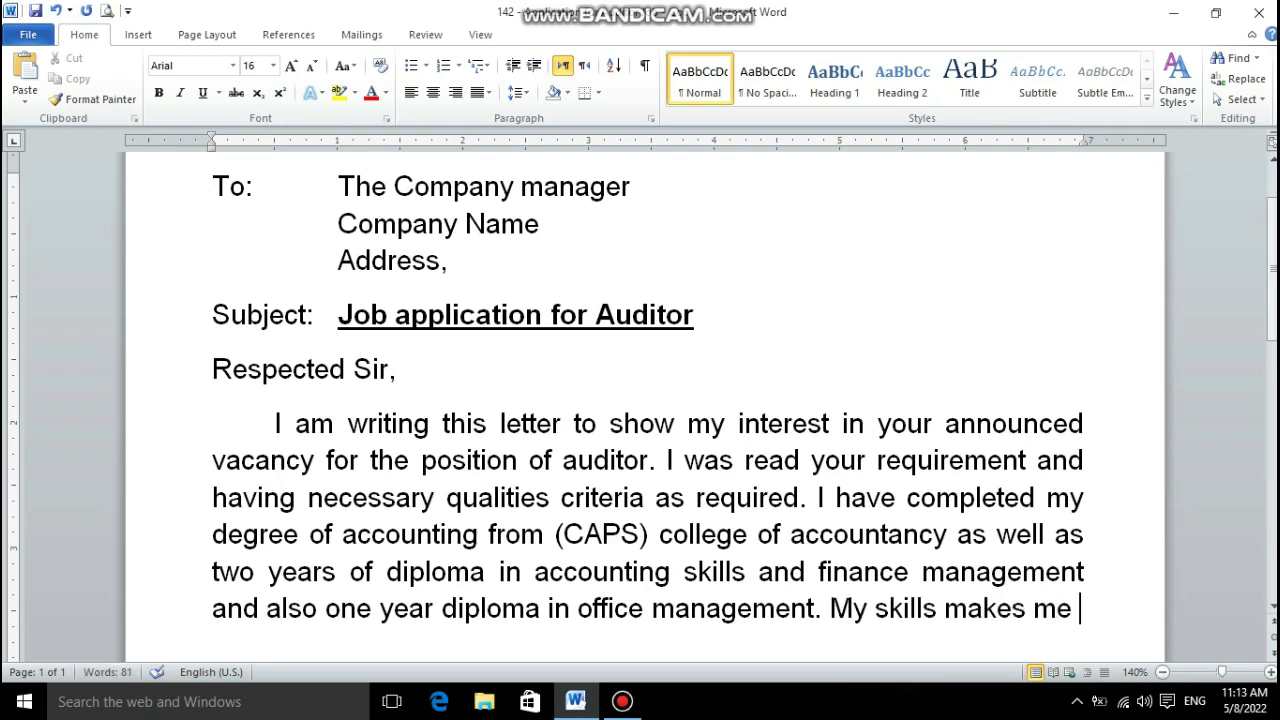
type("a str")
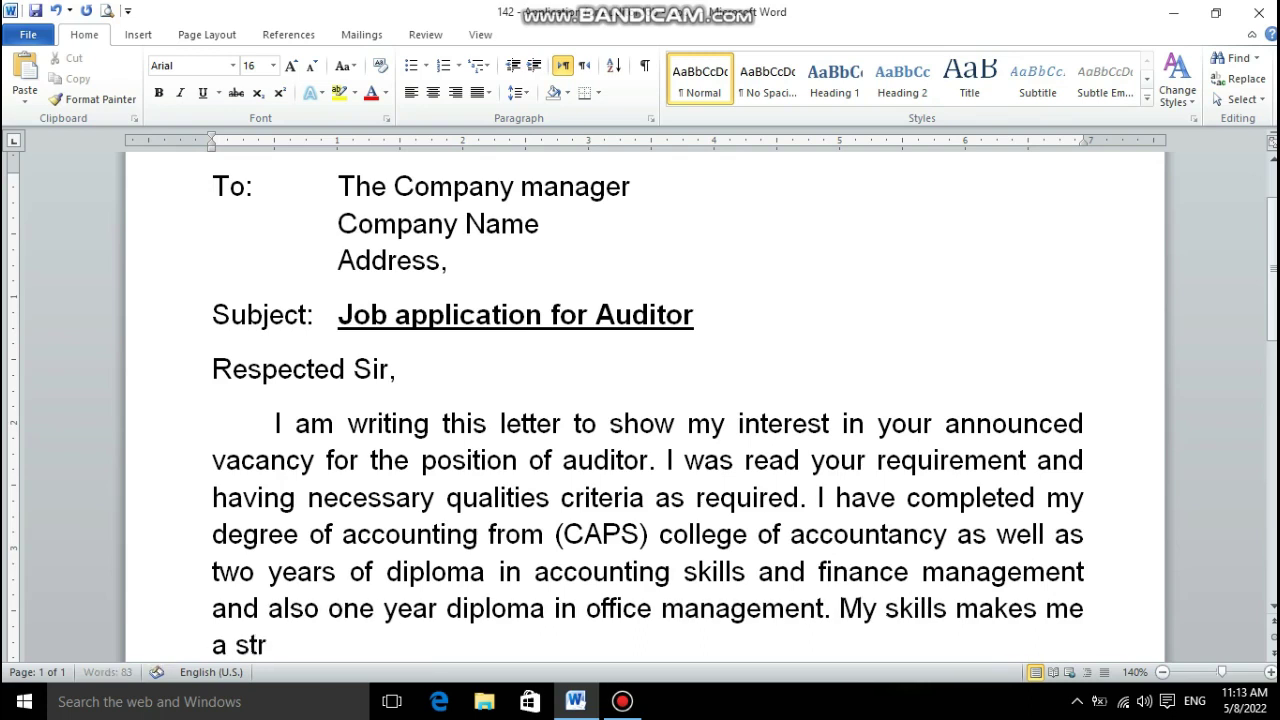
type("ong competitor")
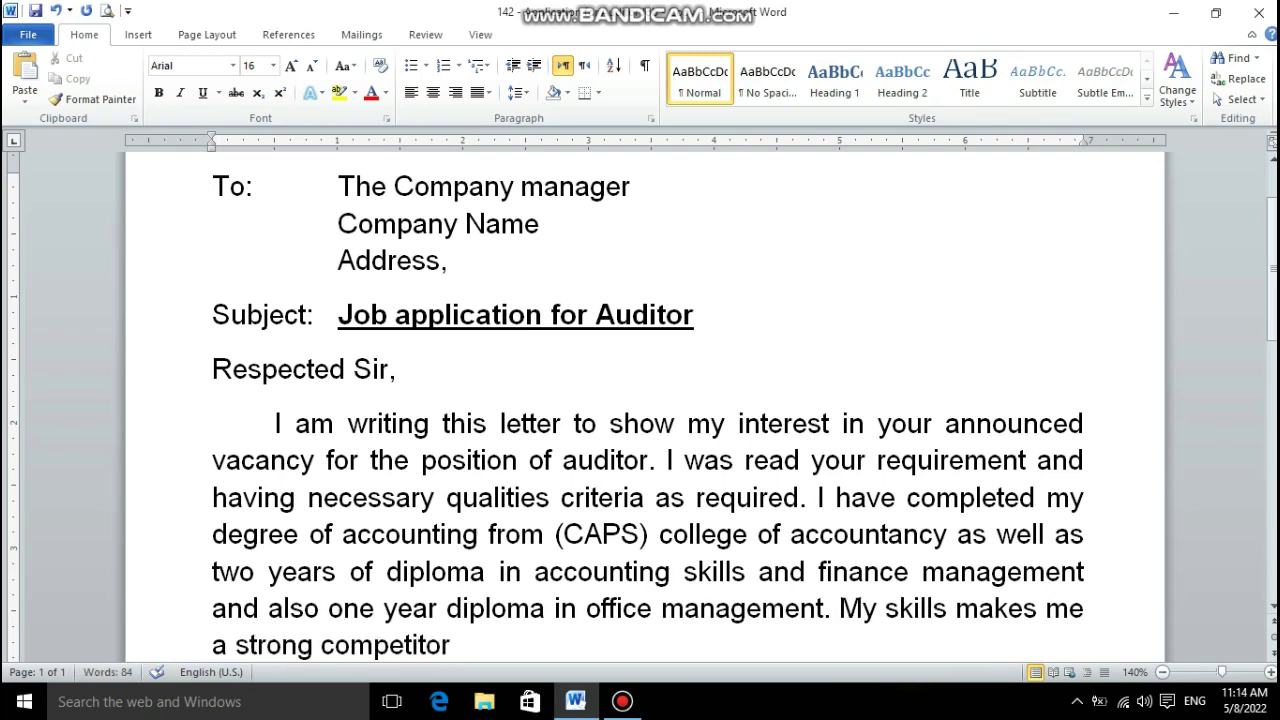
type(" and give q")
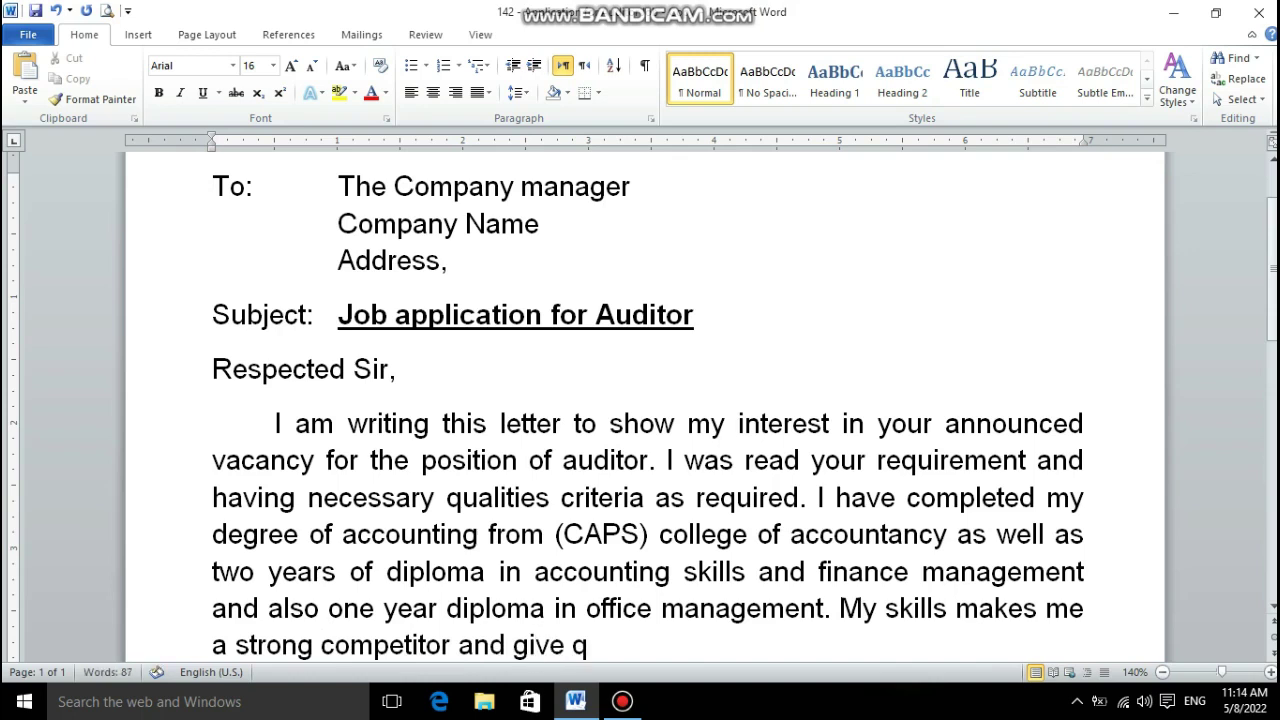
type("ualities")
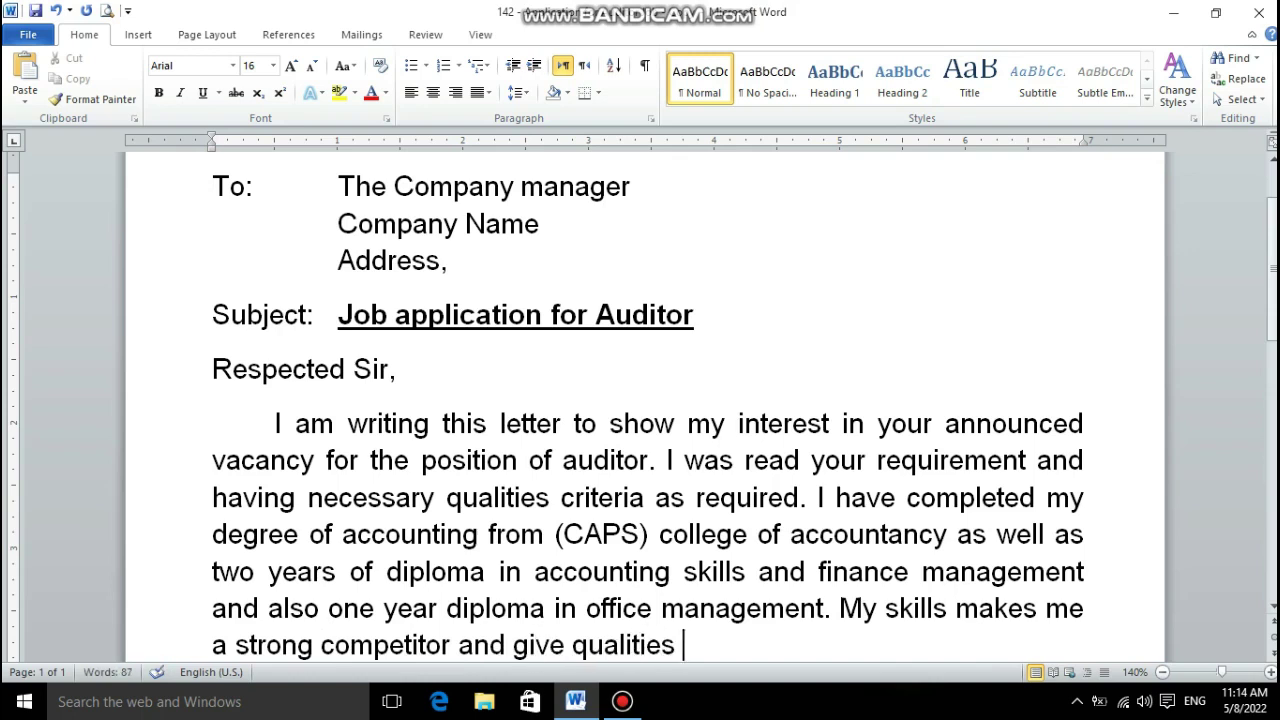
type(" I po")
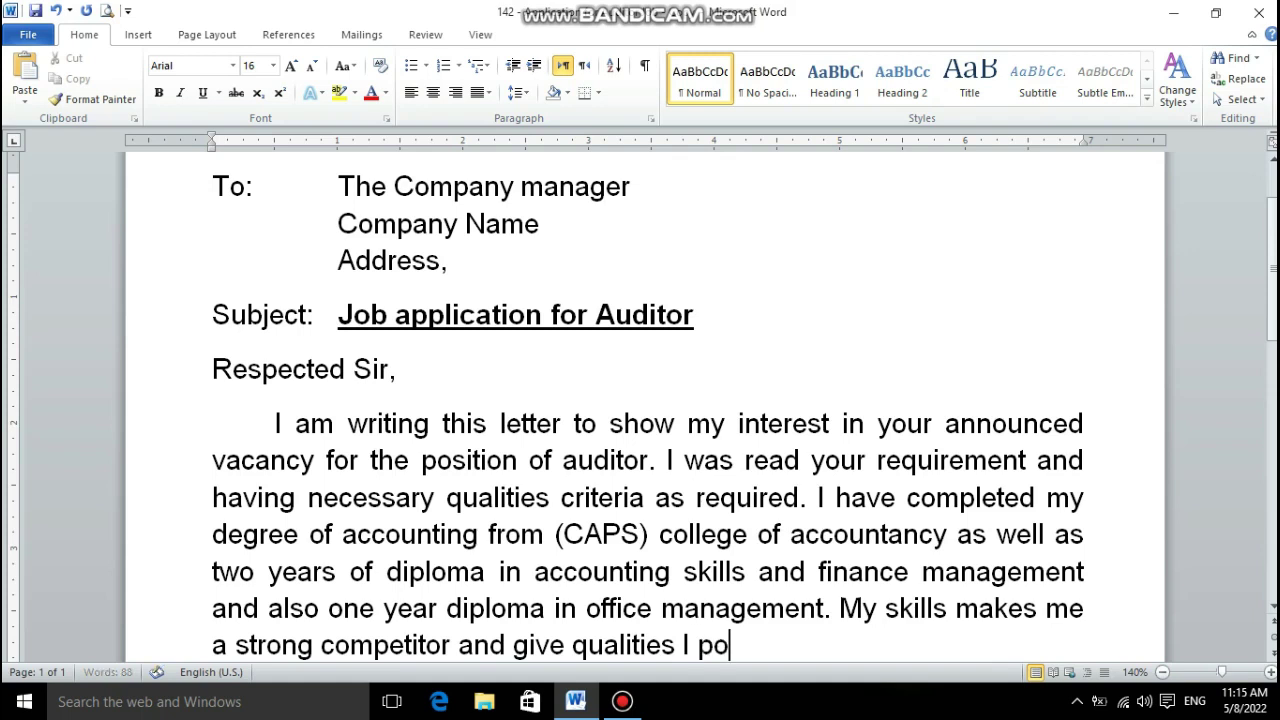
type("sses")
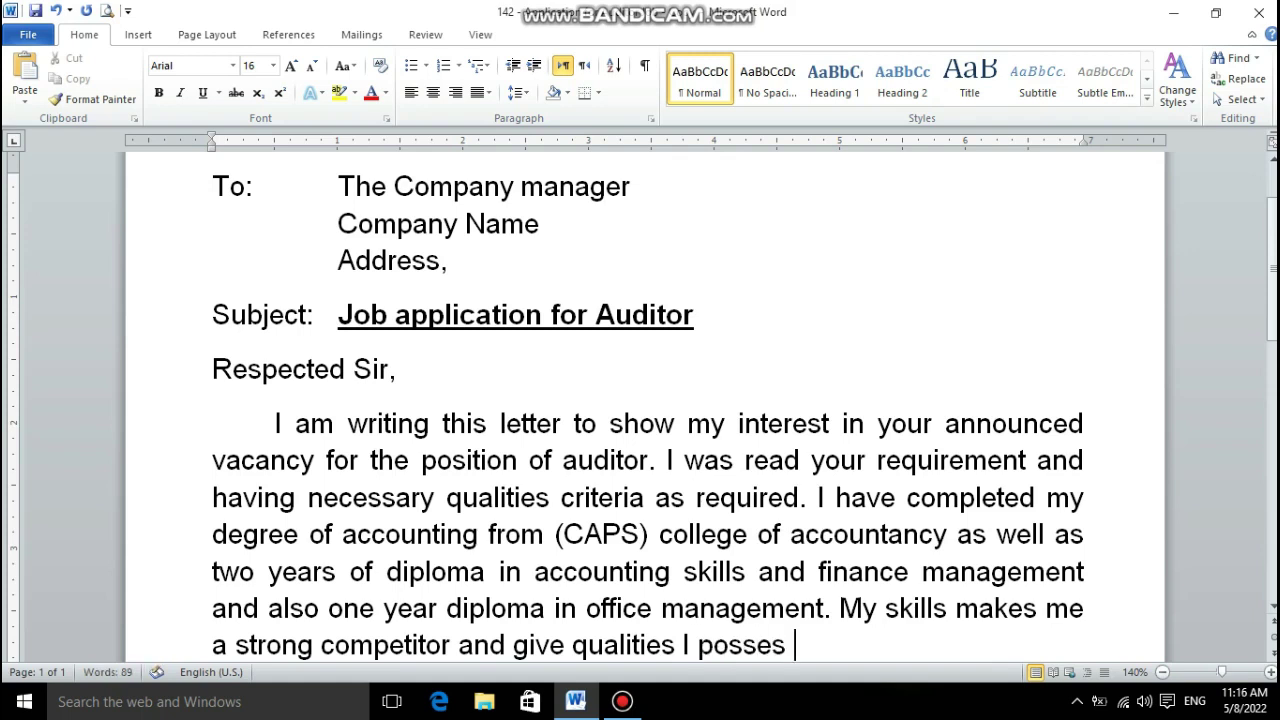
key("BackSpace")
type(", are")
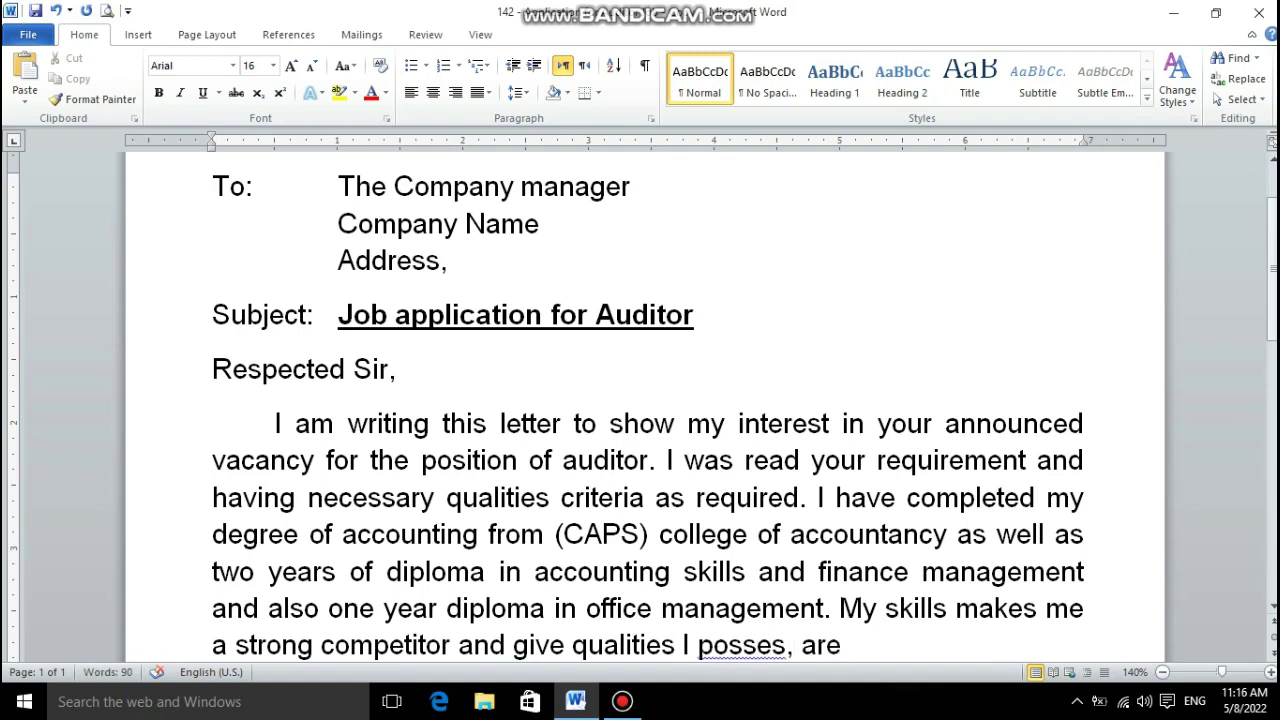
type(" good for yo")
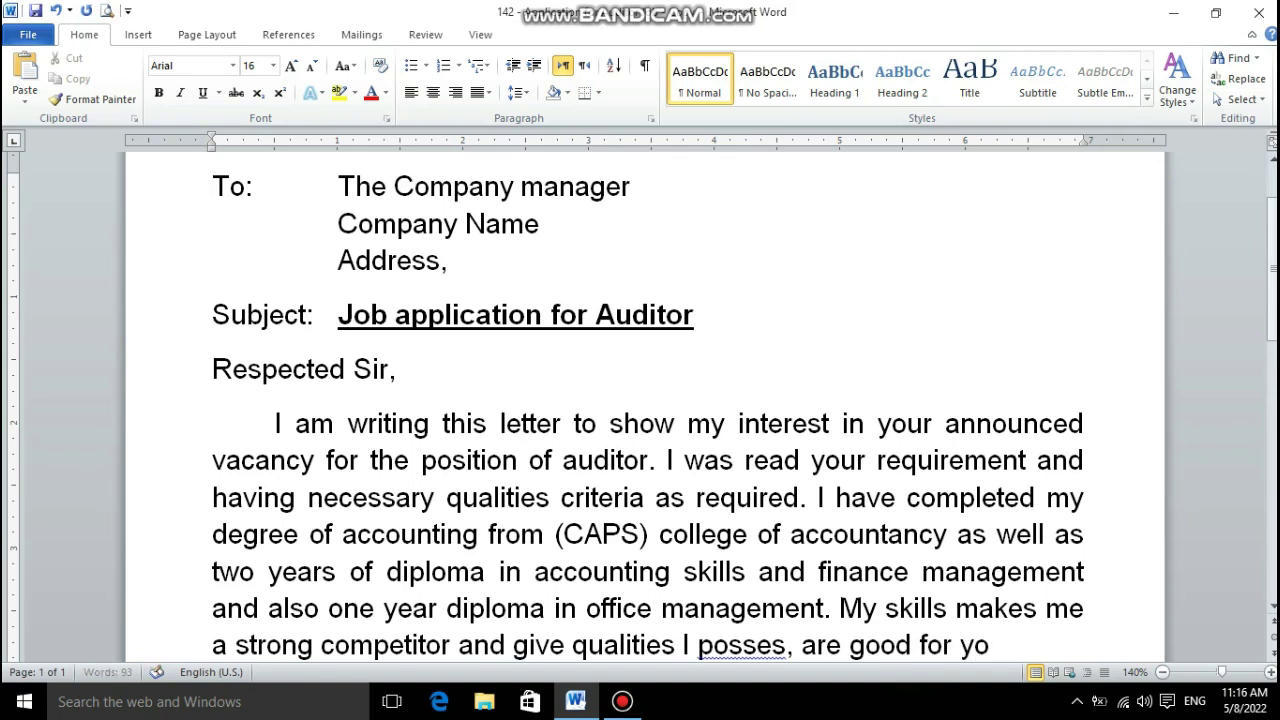
type("ur org")
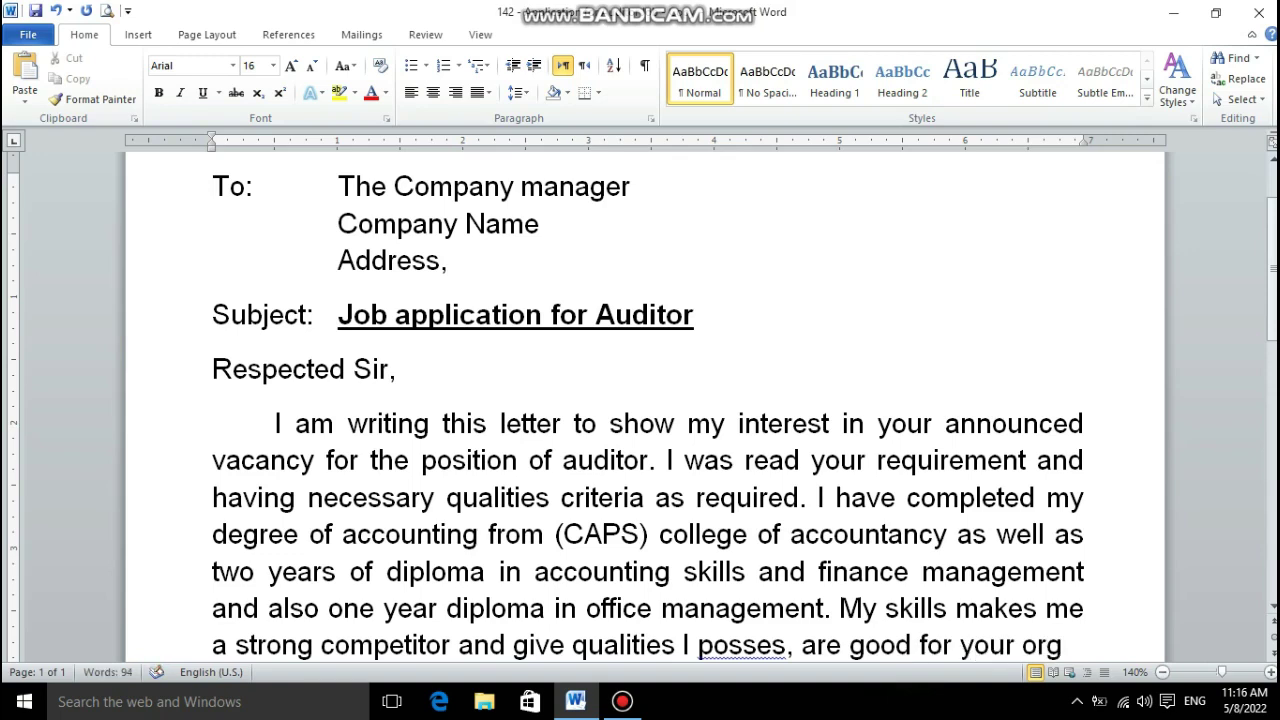
type("anization.")
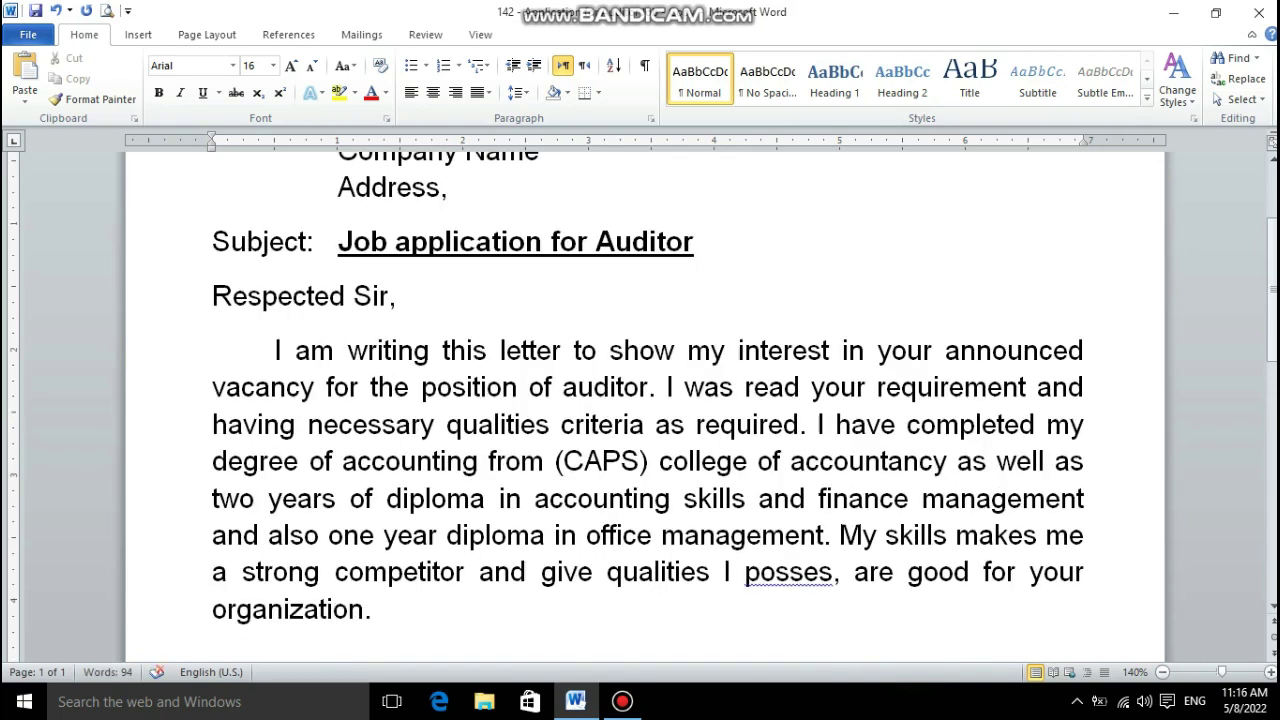
scroll(1249, 551, "down", 3)
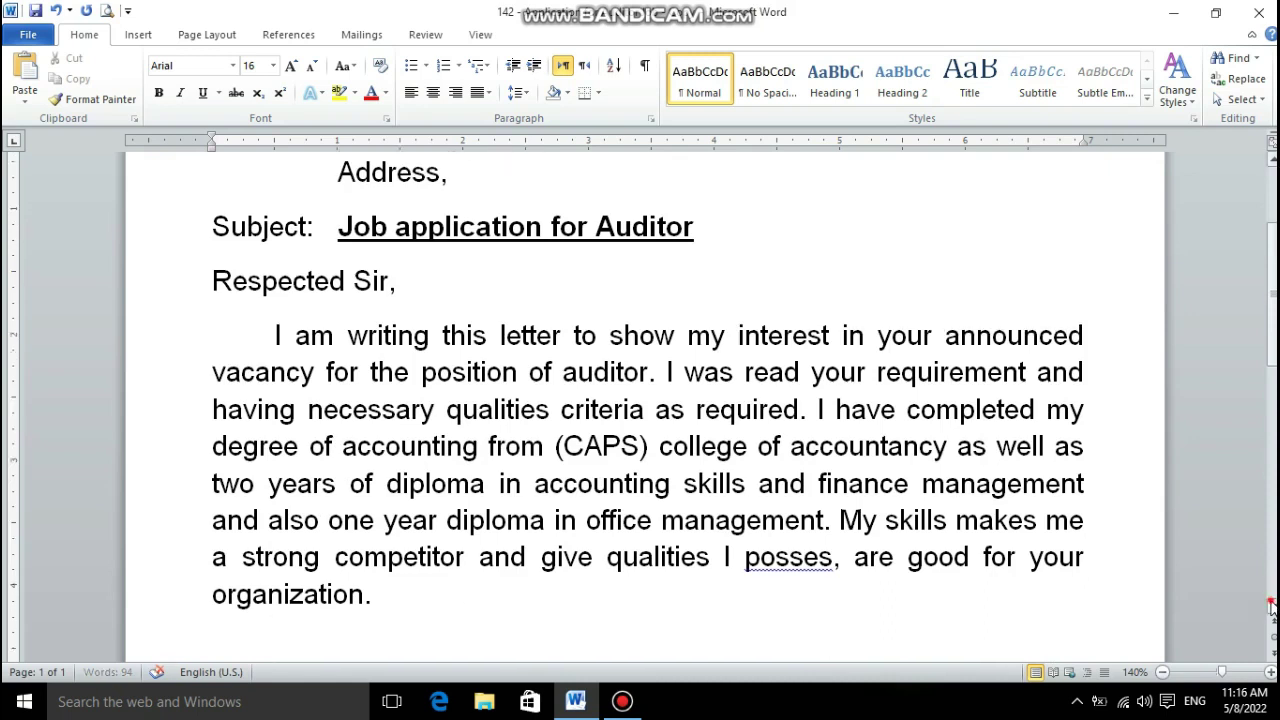
right_click(800, 378)
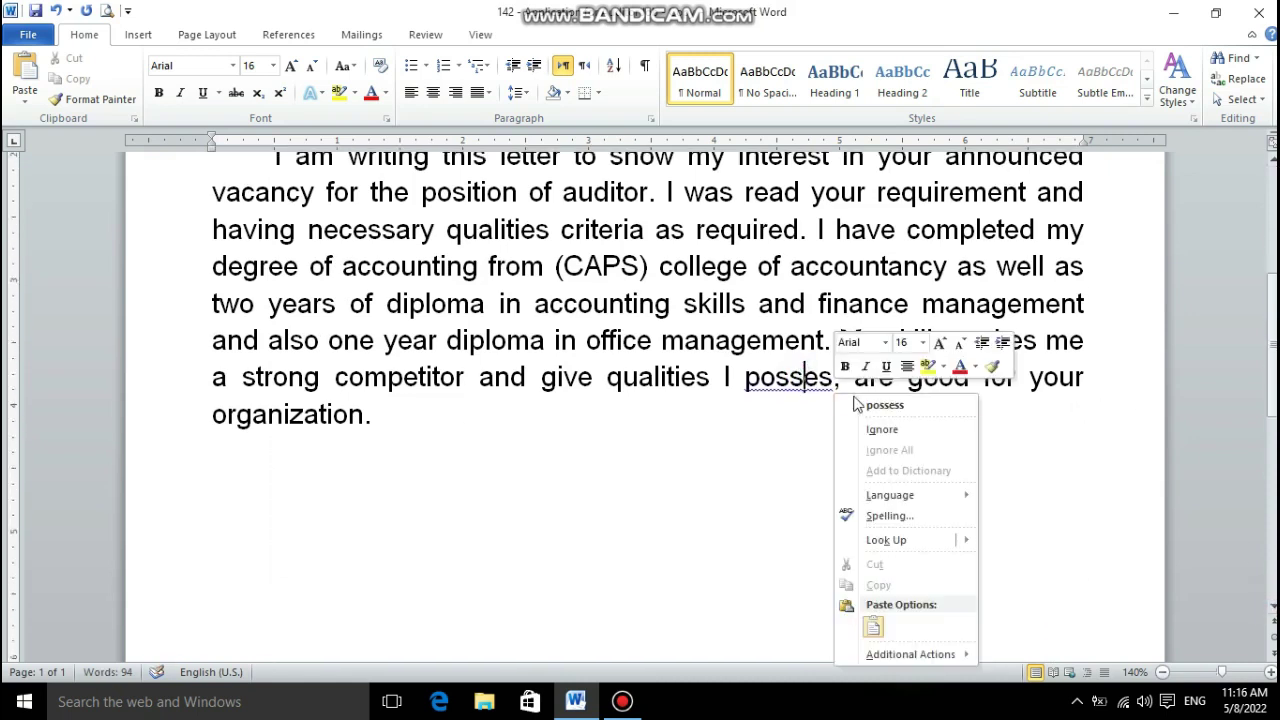
left_click(864, 405)
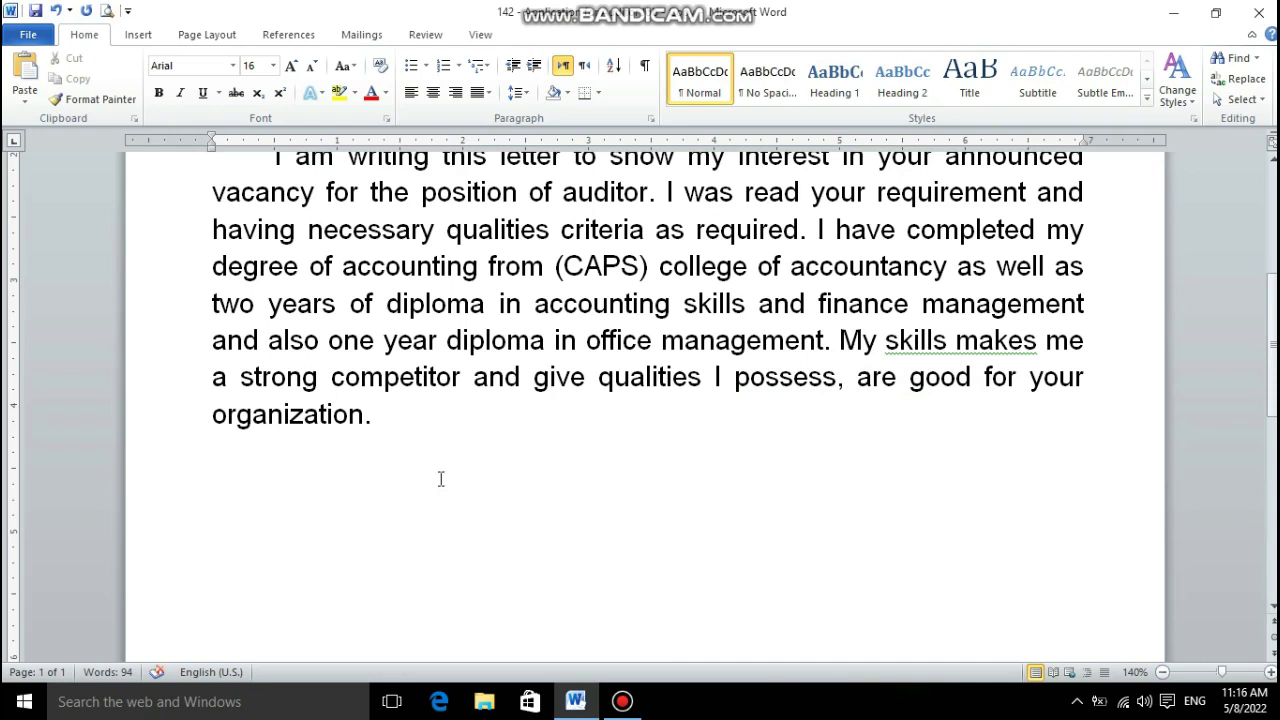
key("Return")
Write the paragraph about the attached bio data and documents, ending 'thankful to you for this consideration.'.
type("I have a")
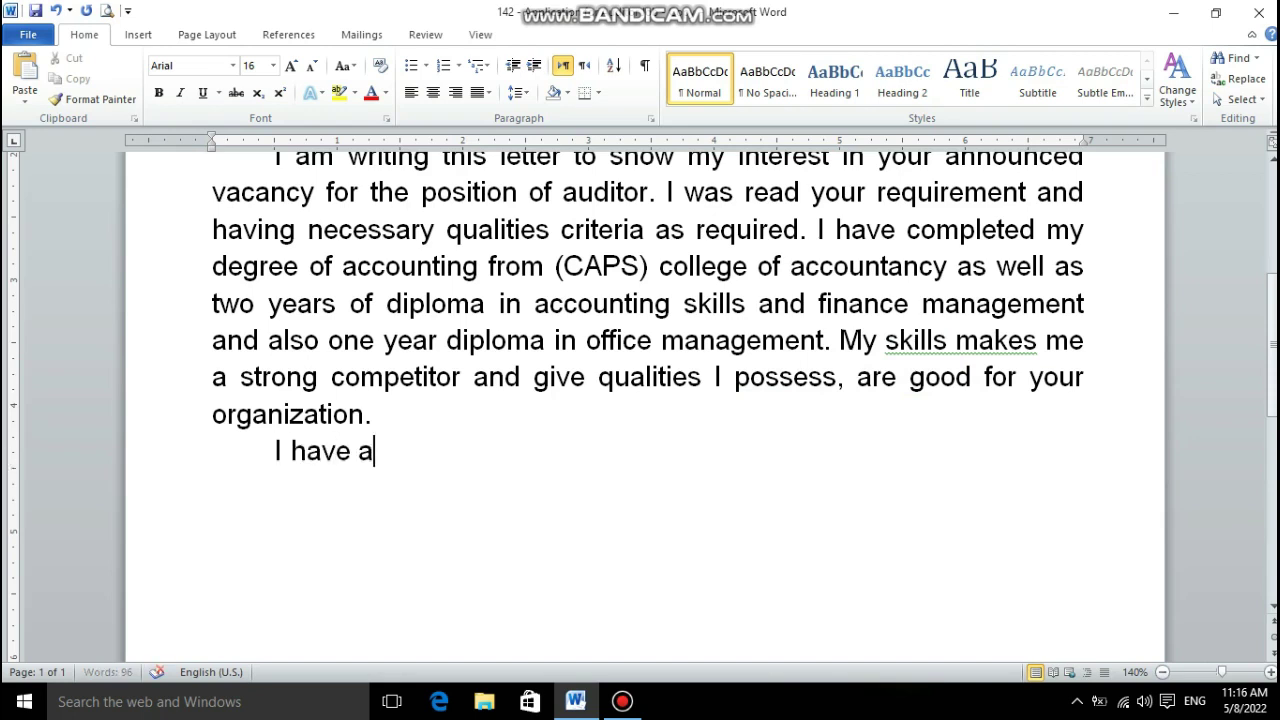
type("ttached my bio d")
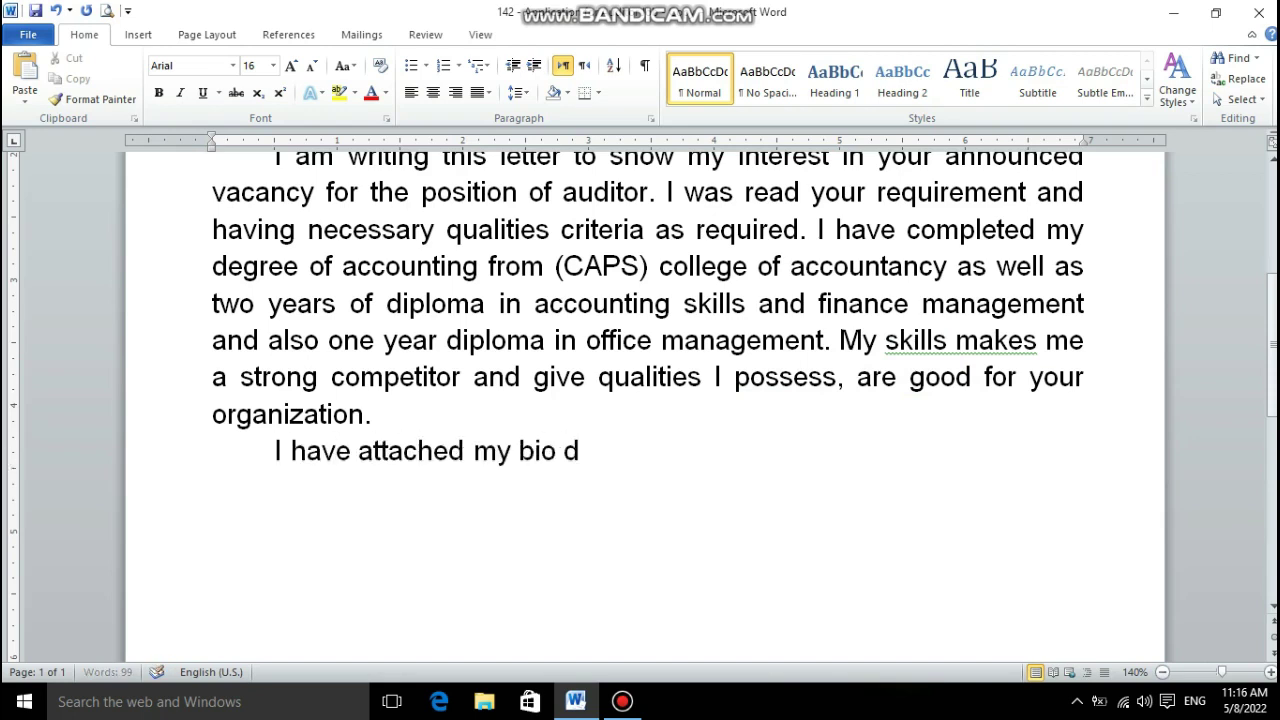
type("ata and educa")
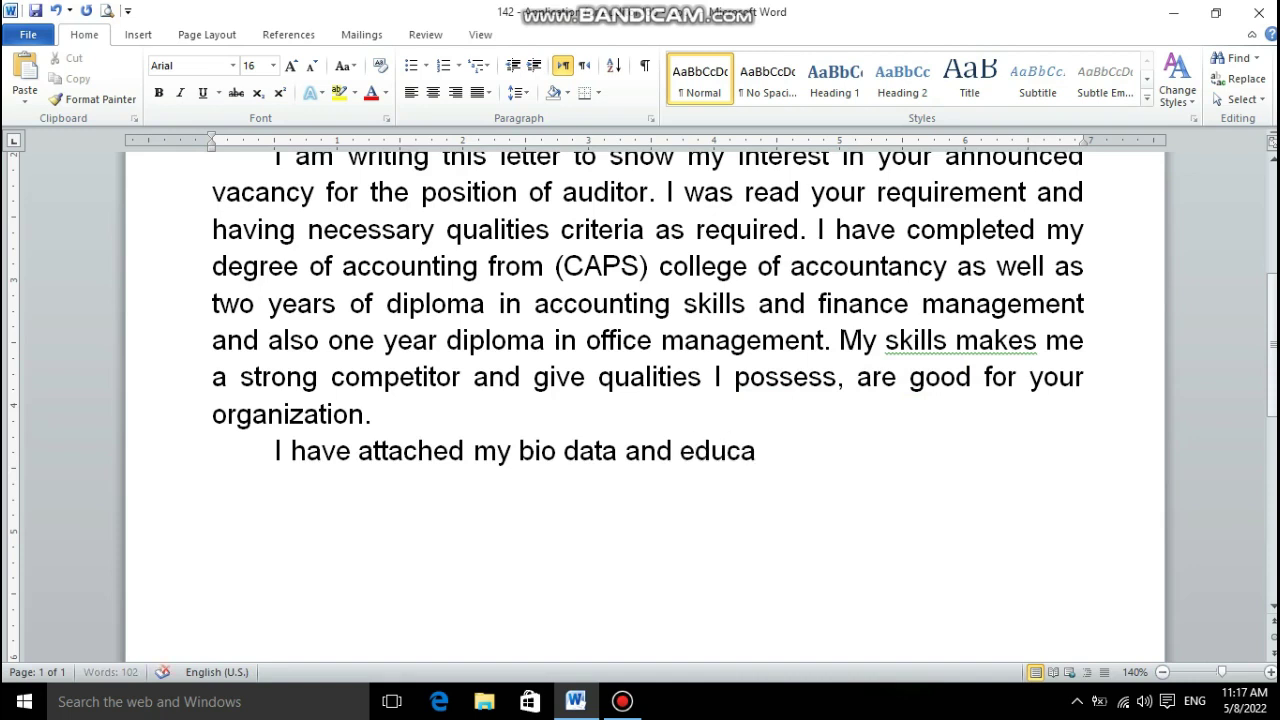
type("tional docume")
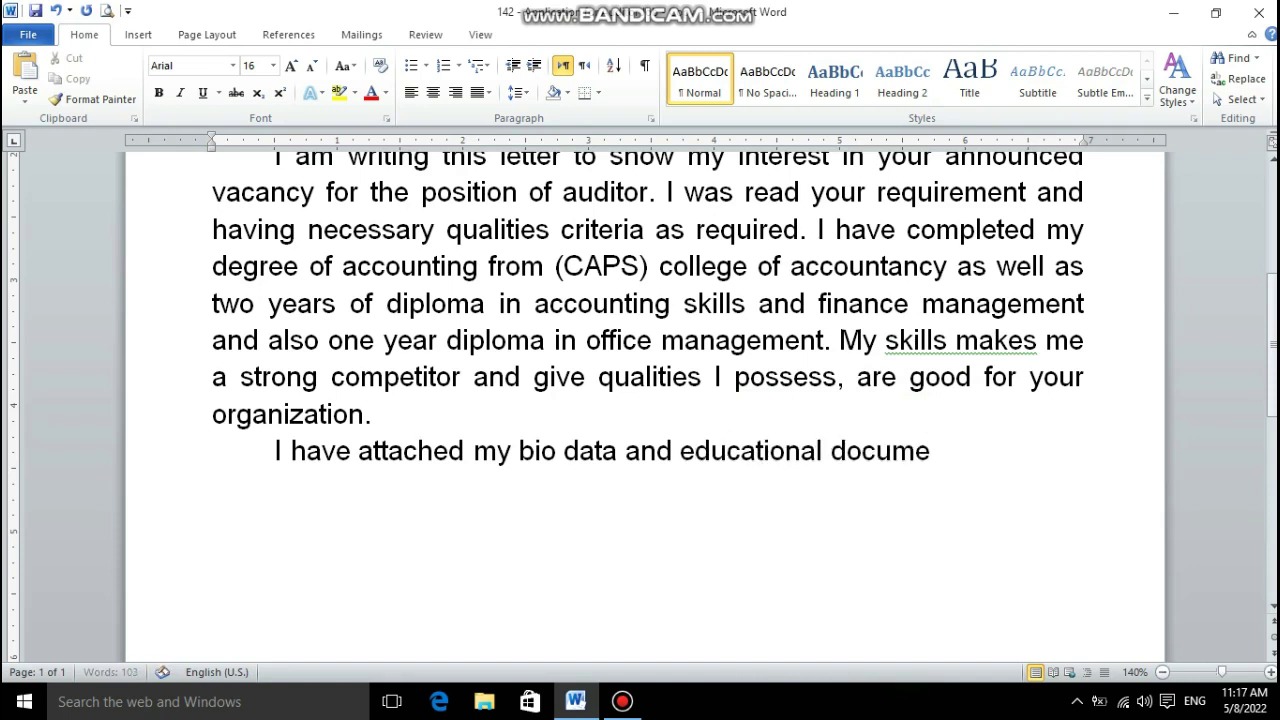
type("nts wi")
key("BackSpace")
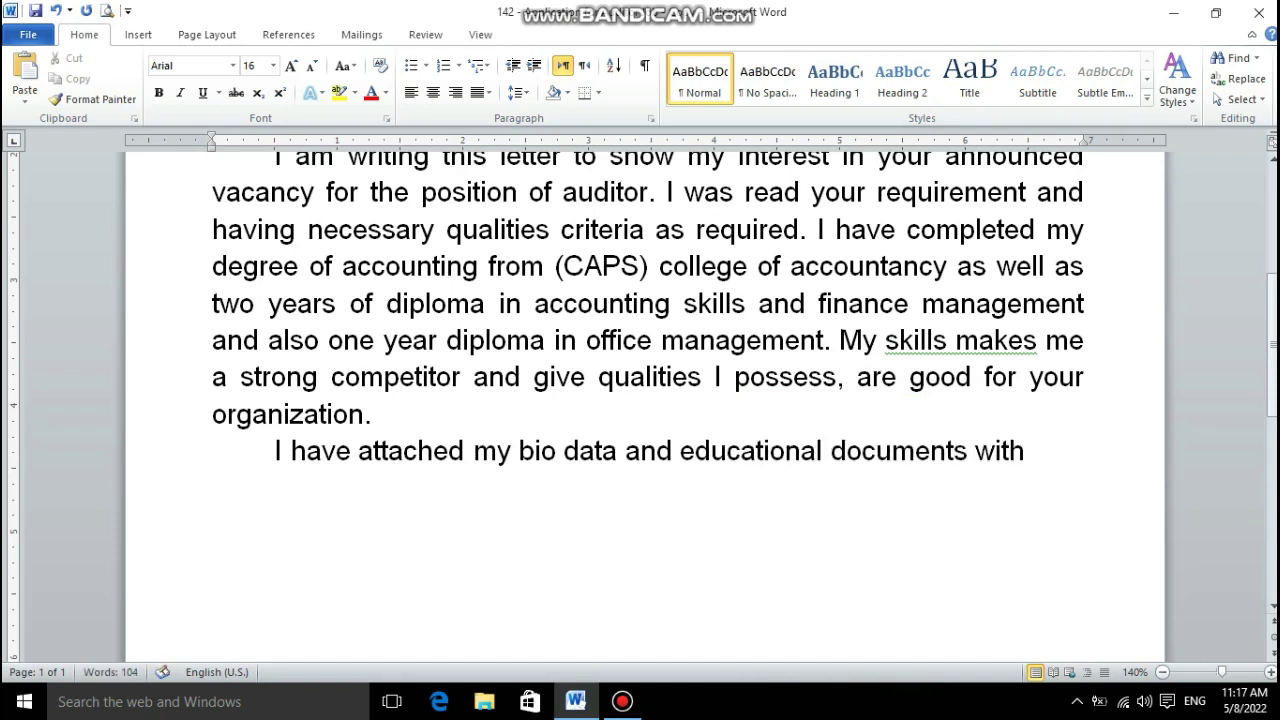
type("this application.")
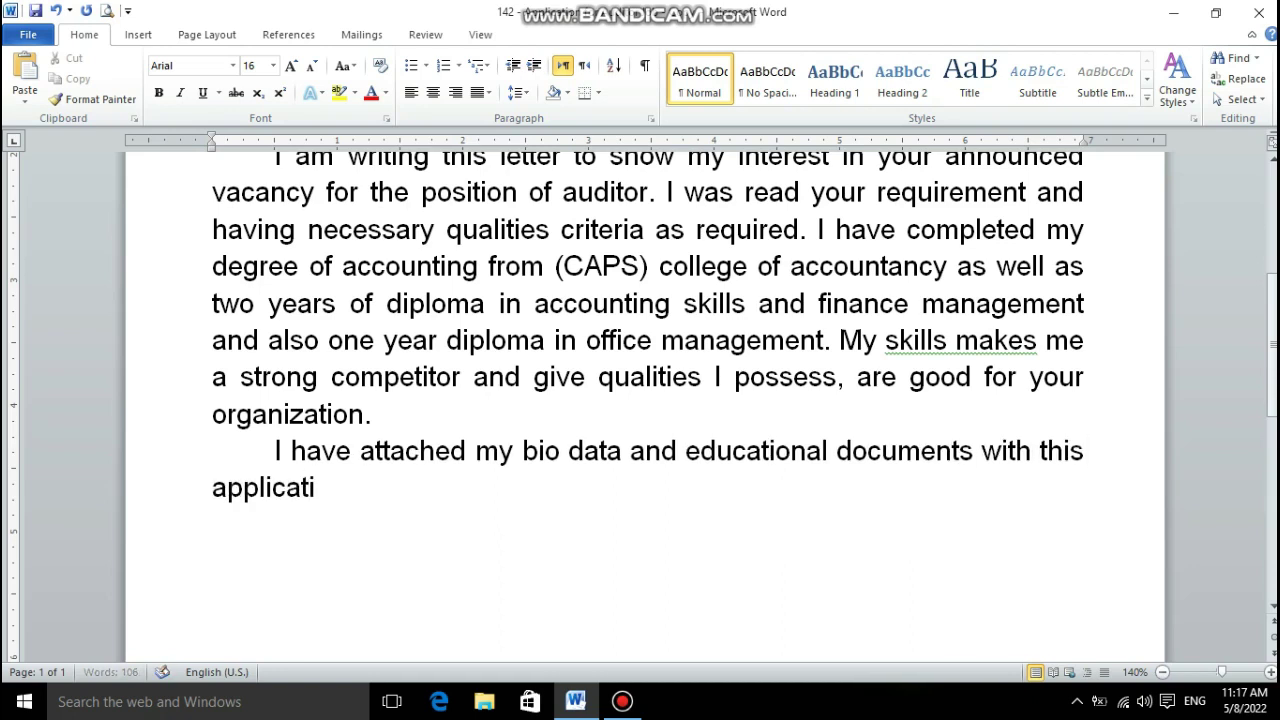
type(" I hop")
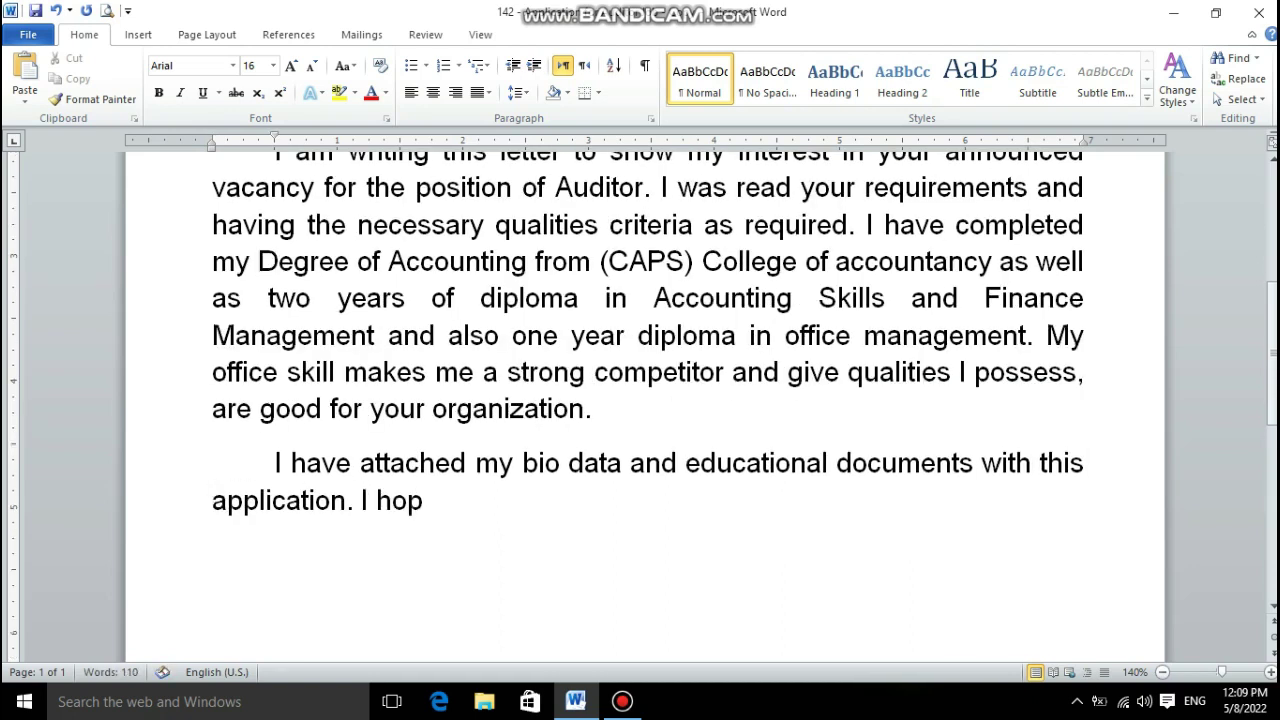
type("e you wil")
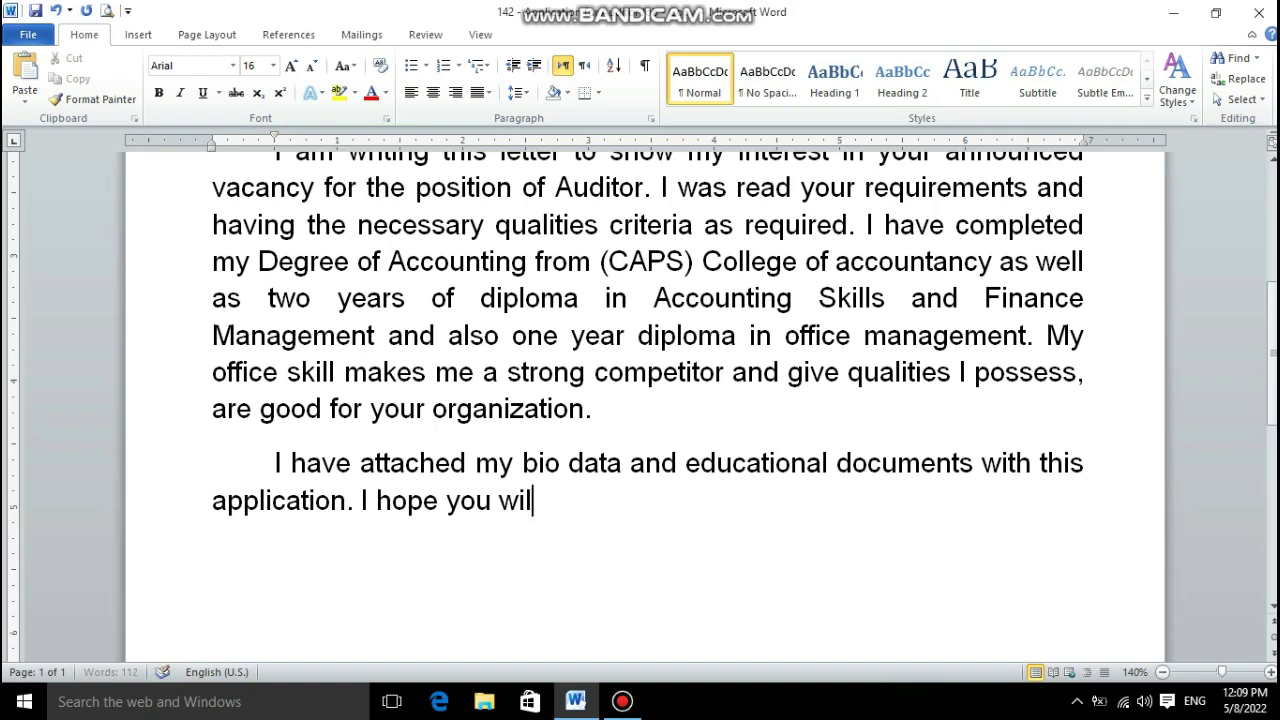
type("l accept ")
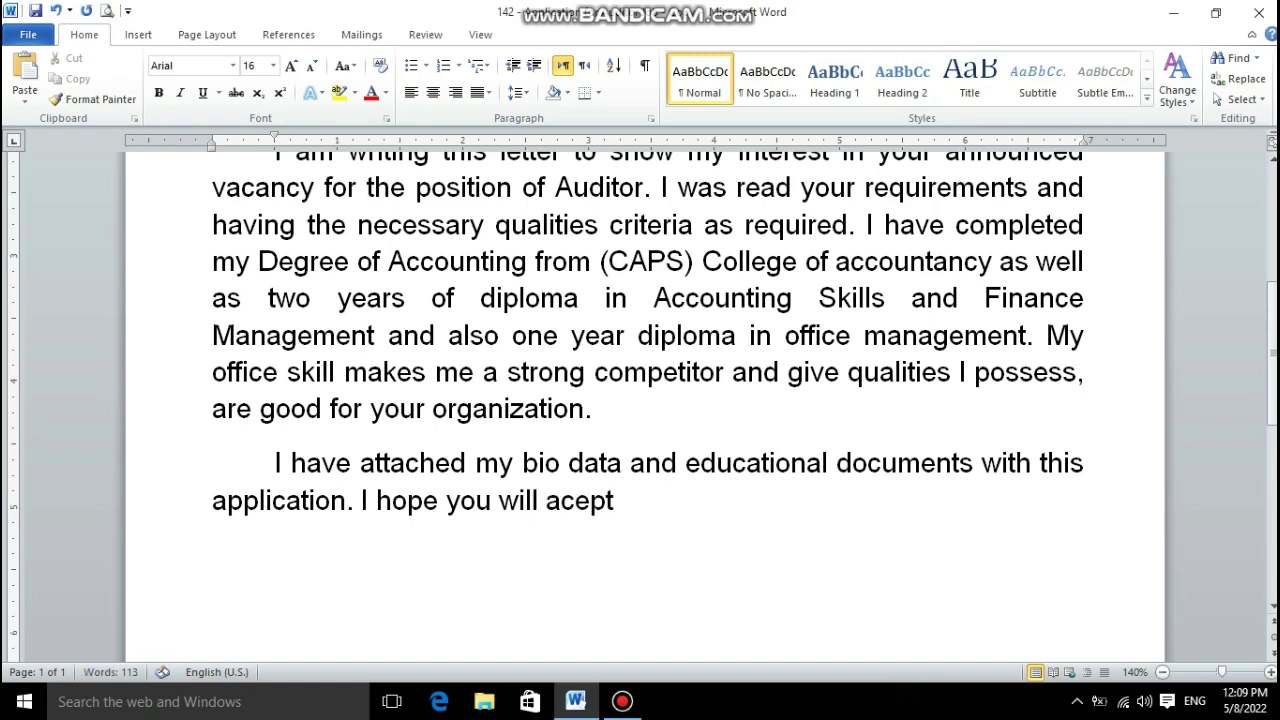
type("my request f")
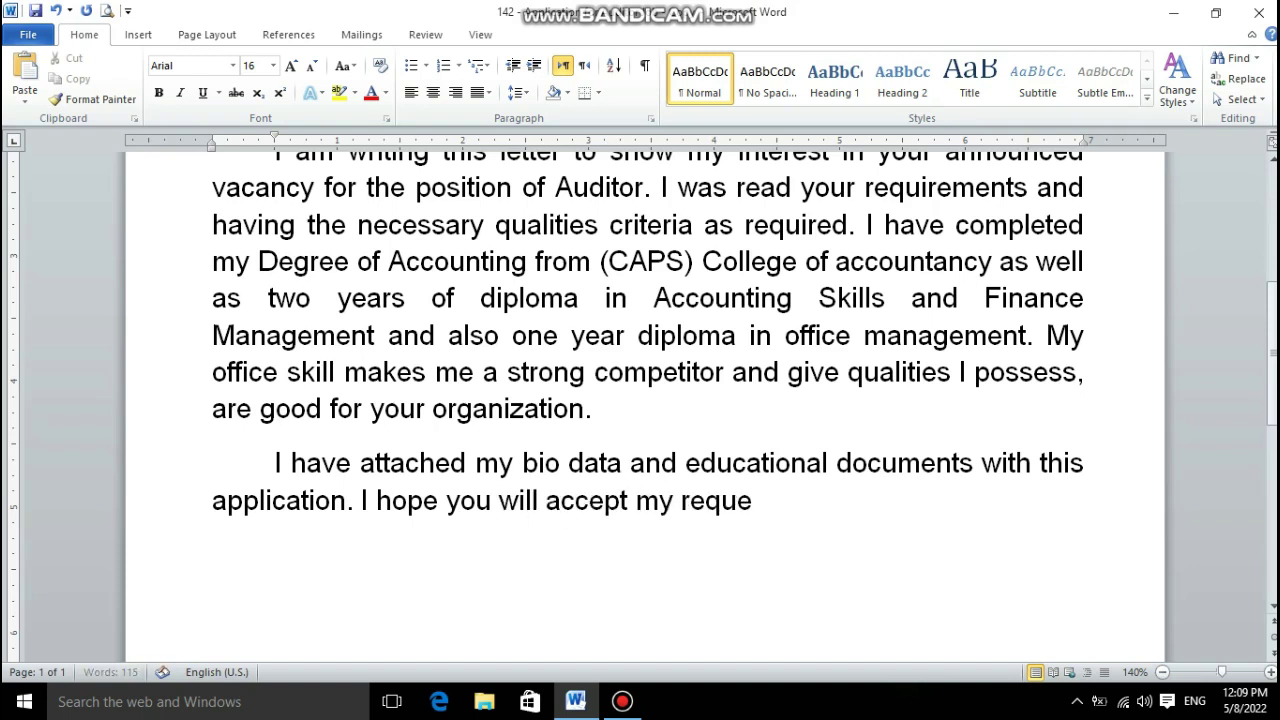
type("or this positio")
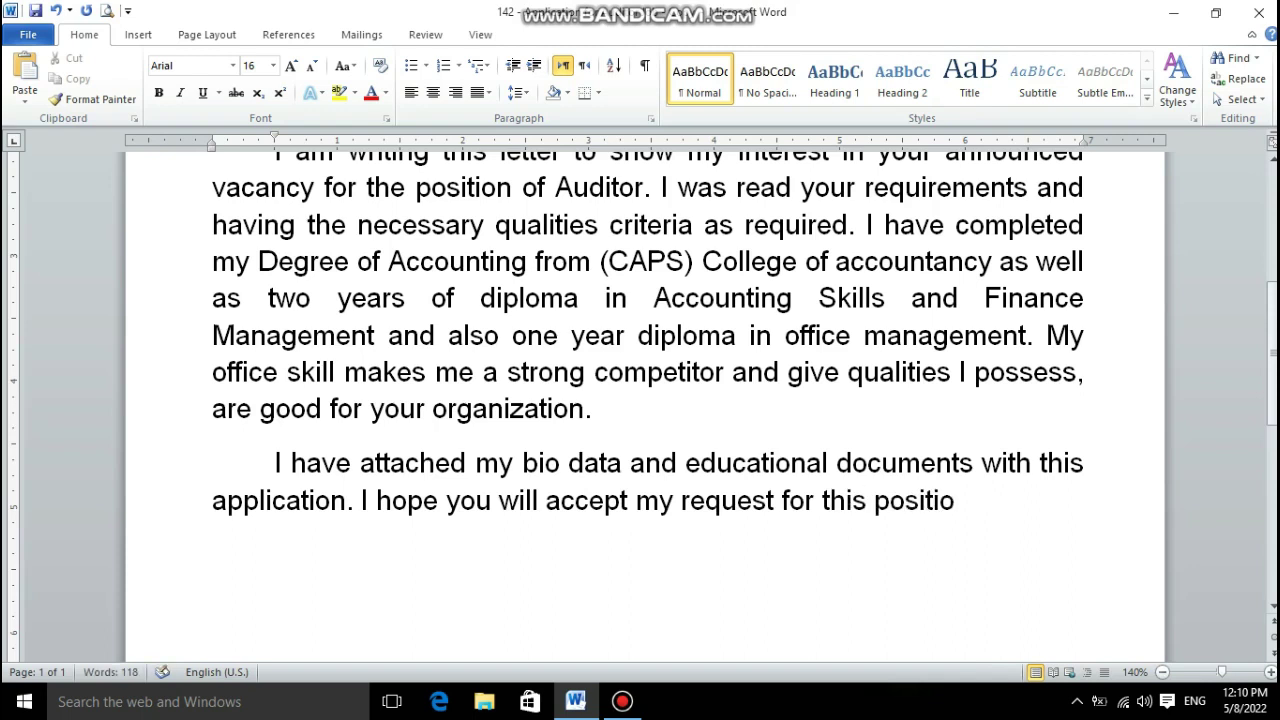
type("n. I w")
type("ill br thankful")
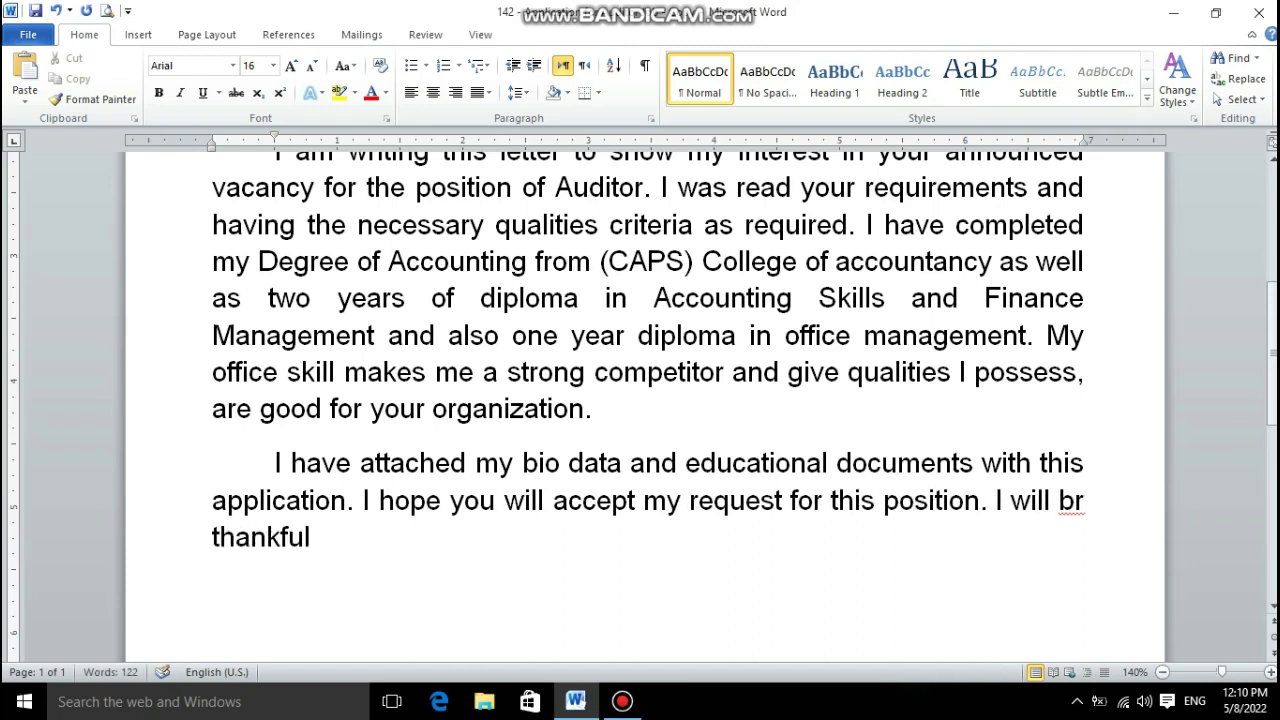
type(" to you for")
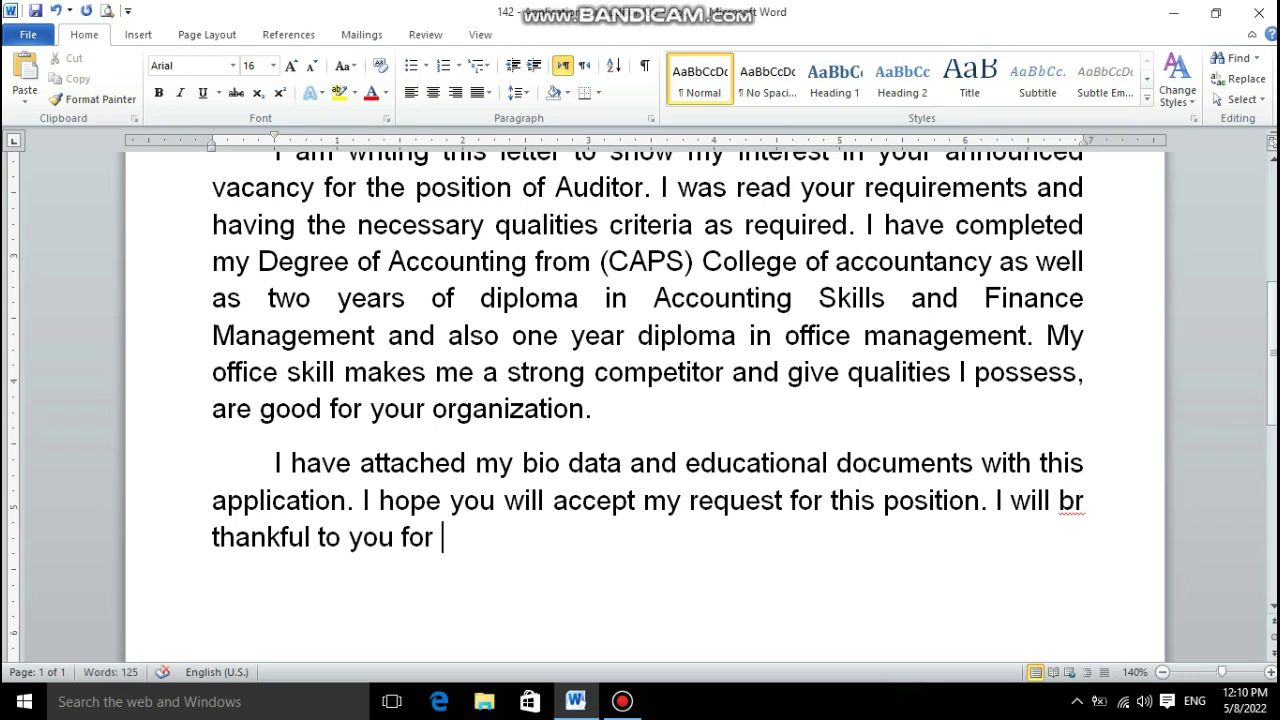
type(" this c")
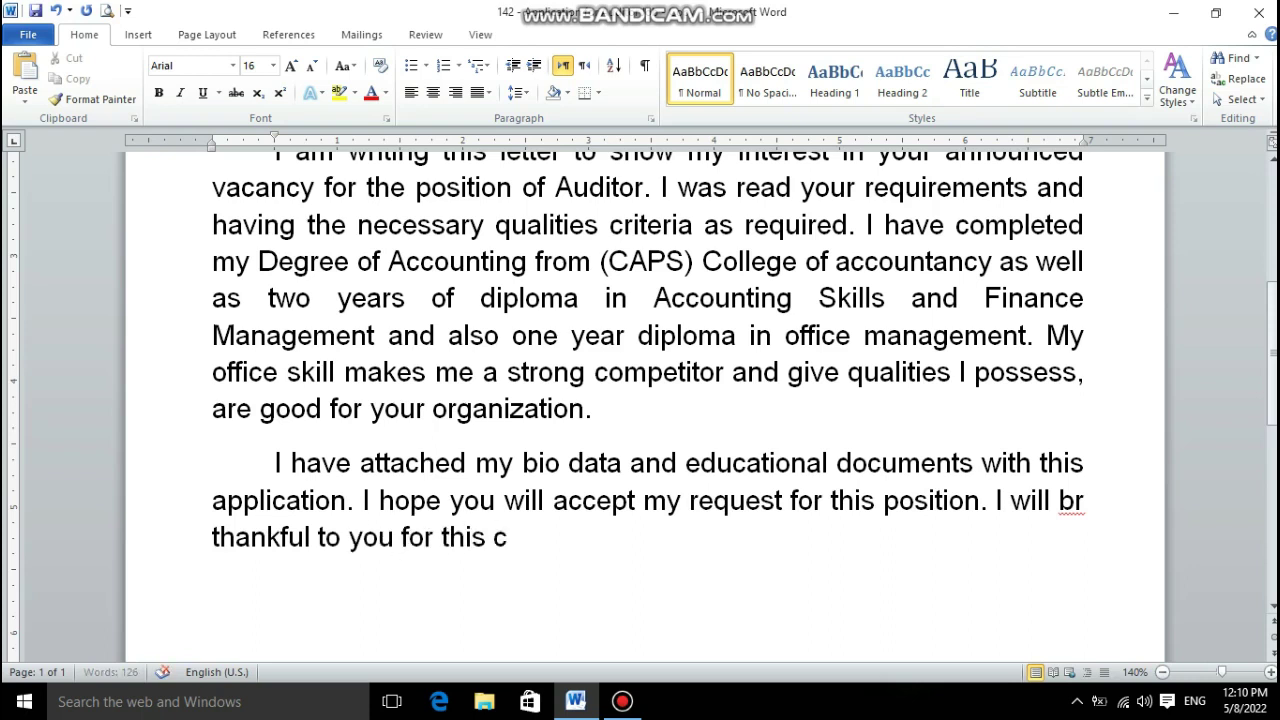
type("onsideration.")
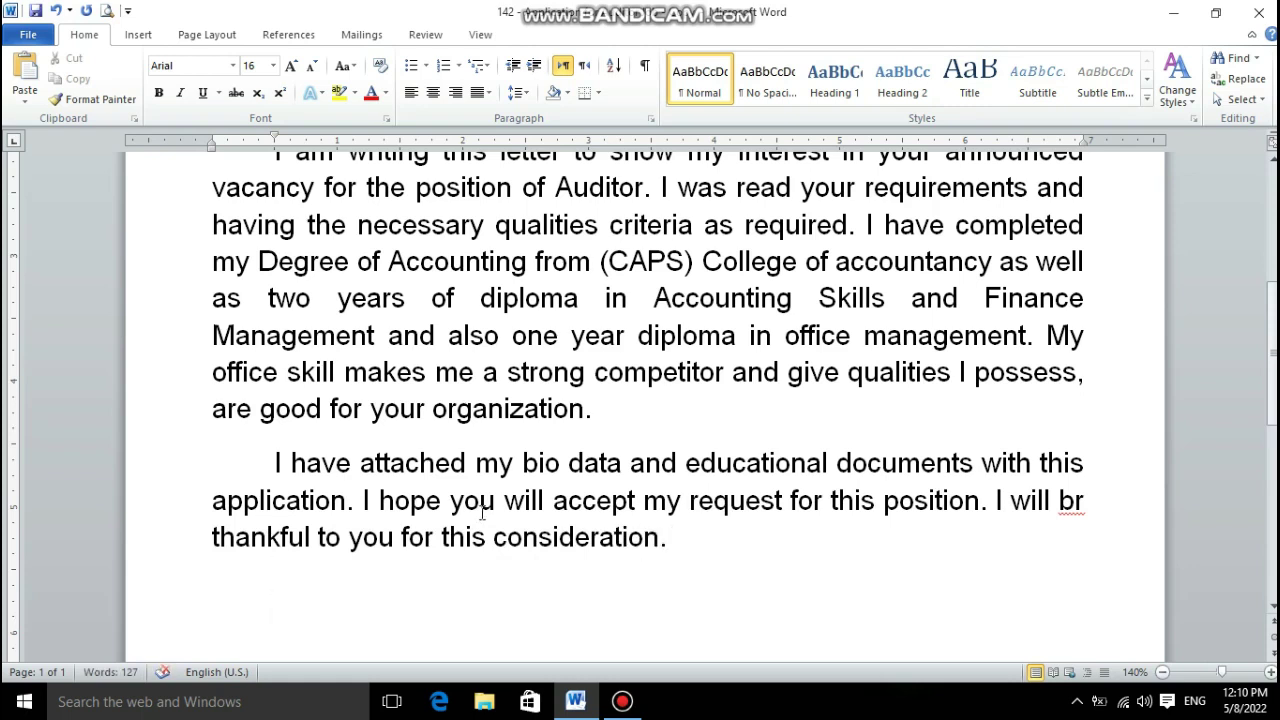
scroll(540, 440, "down", 3)
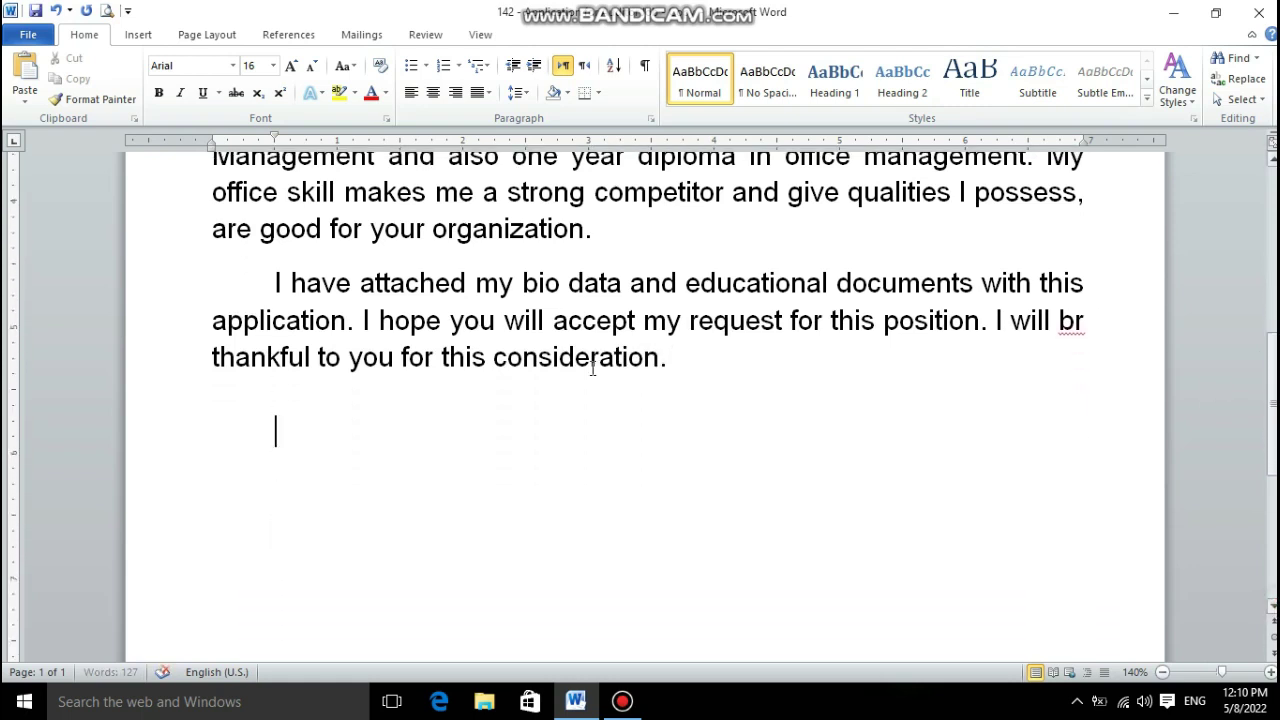
Right-align and type 'Sincerely,' followed by the applicant's full name line.
left_click(455, 92)
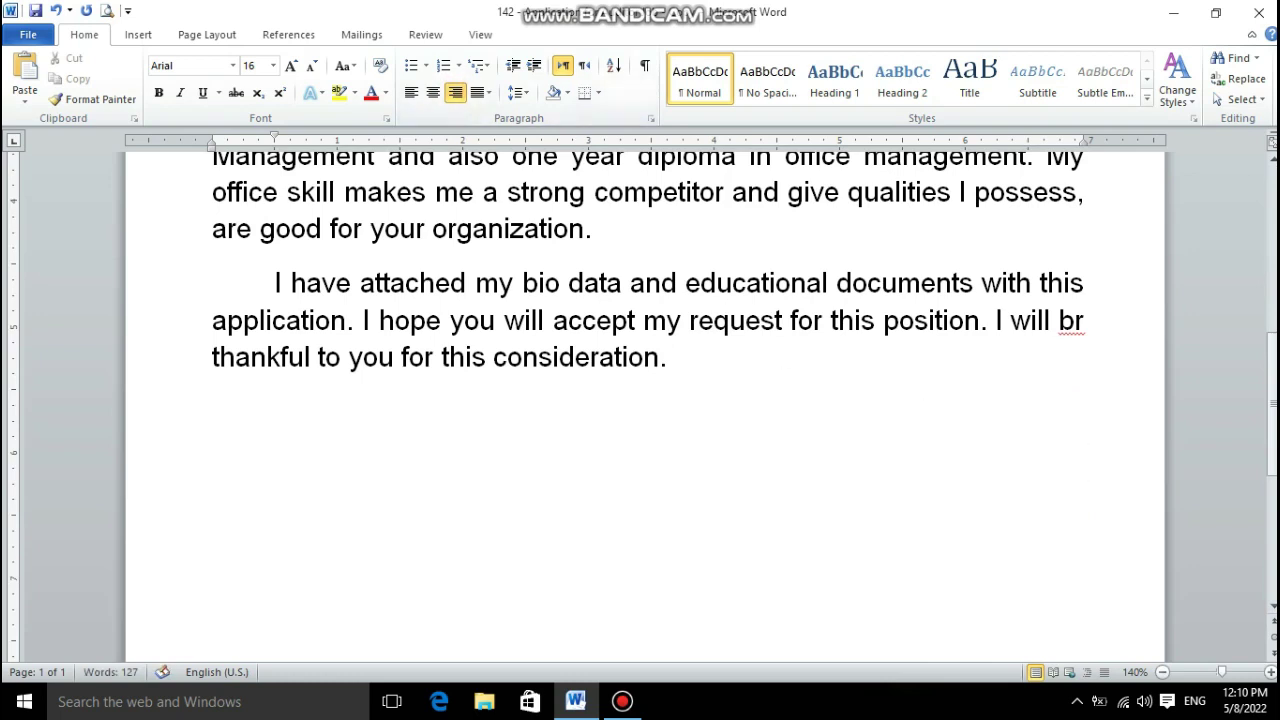
type("Sinc")
type("rel")
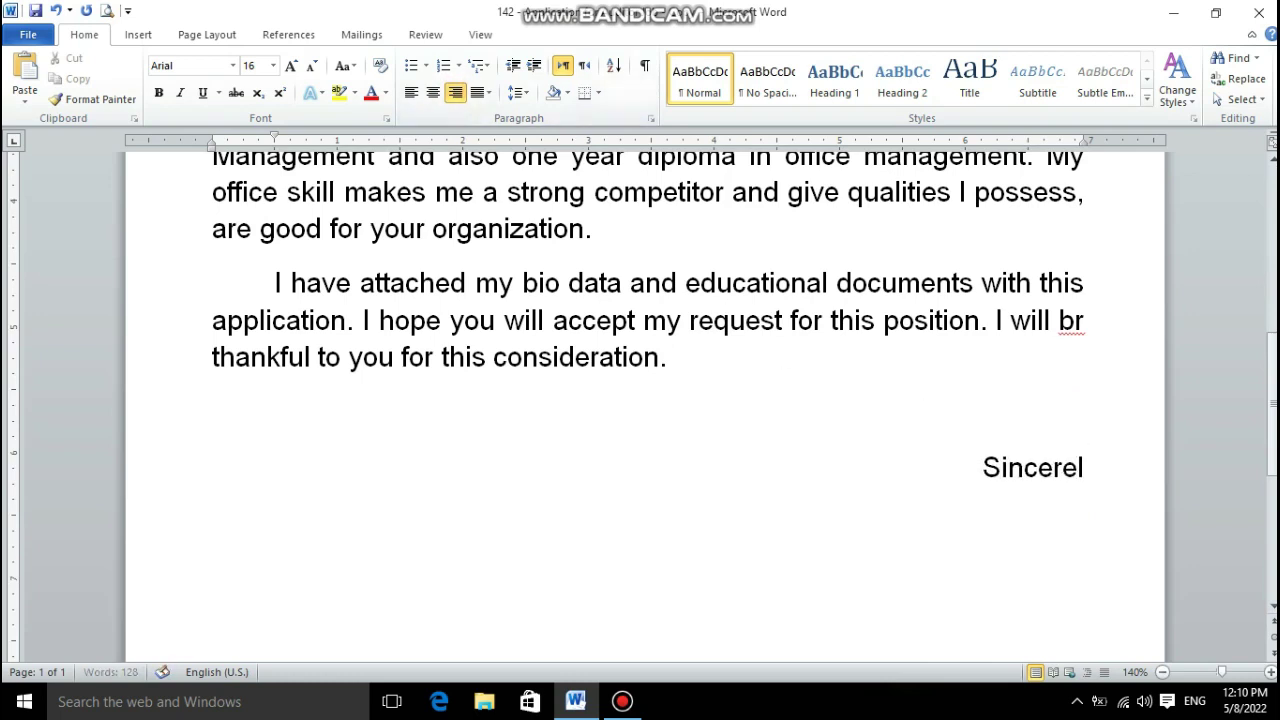
type("y, ")
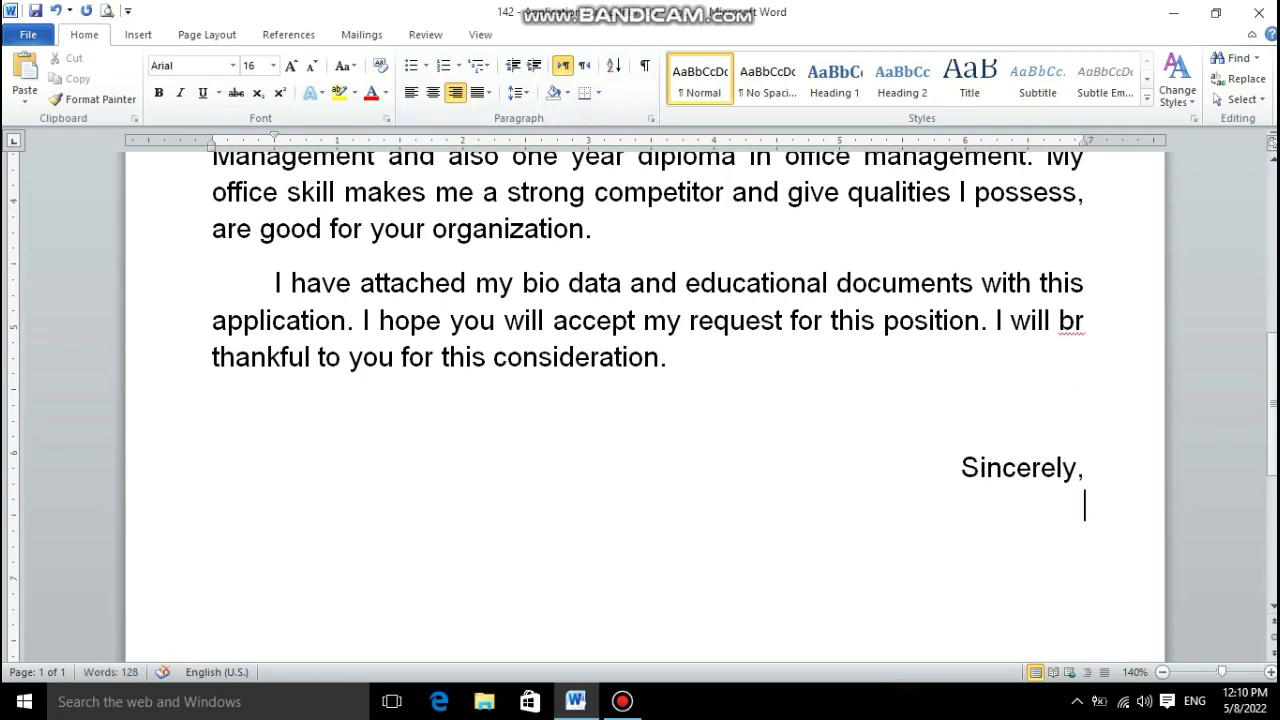
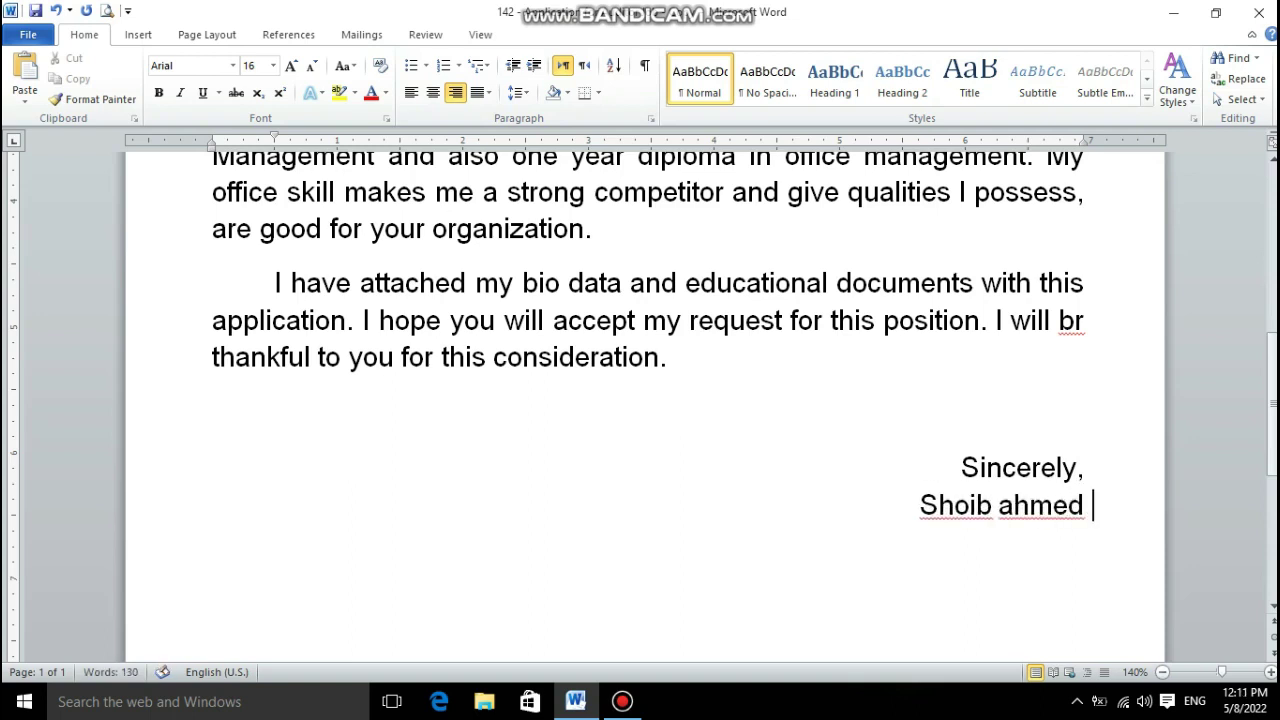
type("son of")
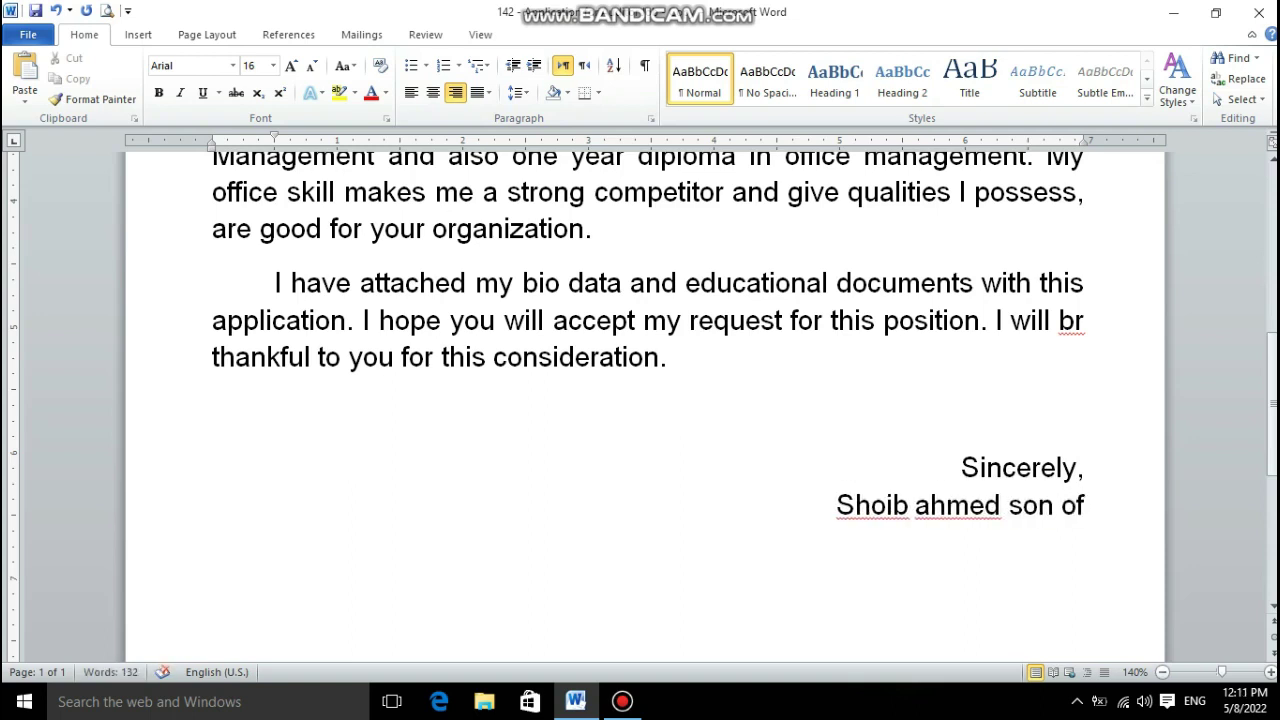
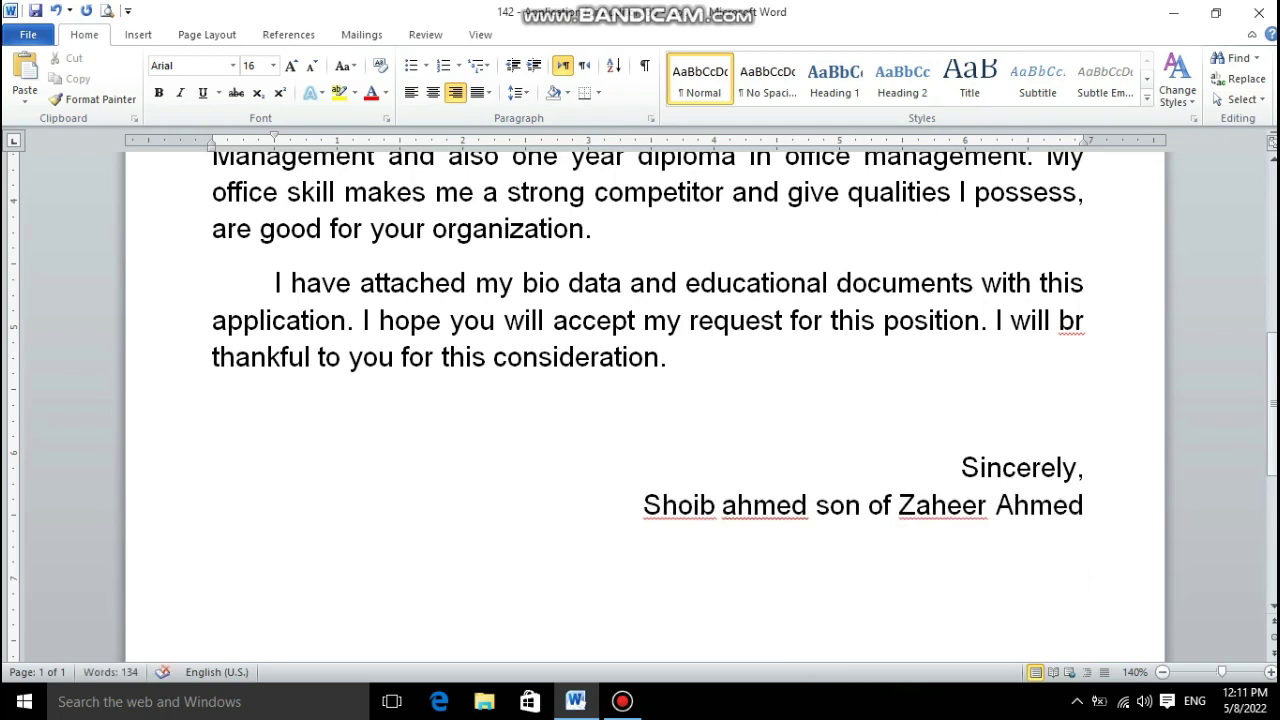
key("Return")
Add a dotted 'Signature' line and a 'Contact No' line with the applicant's phone number.
type("Con")
key("BackSpace")
key("BackSpace")
type("Signaty")
key("BackSpace")
type("ure")
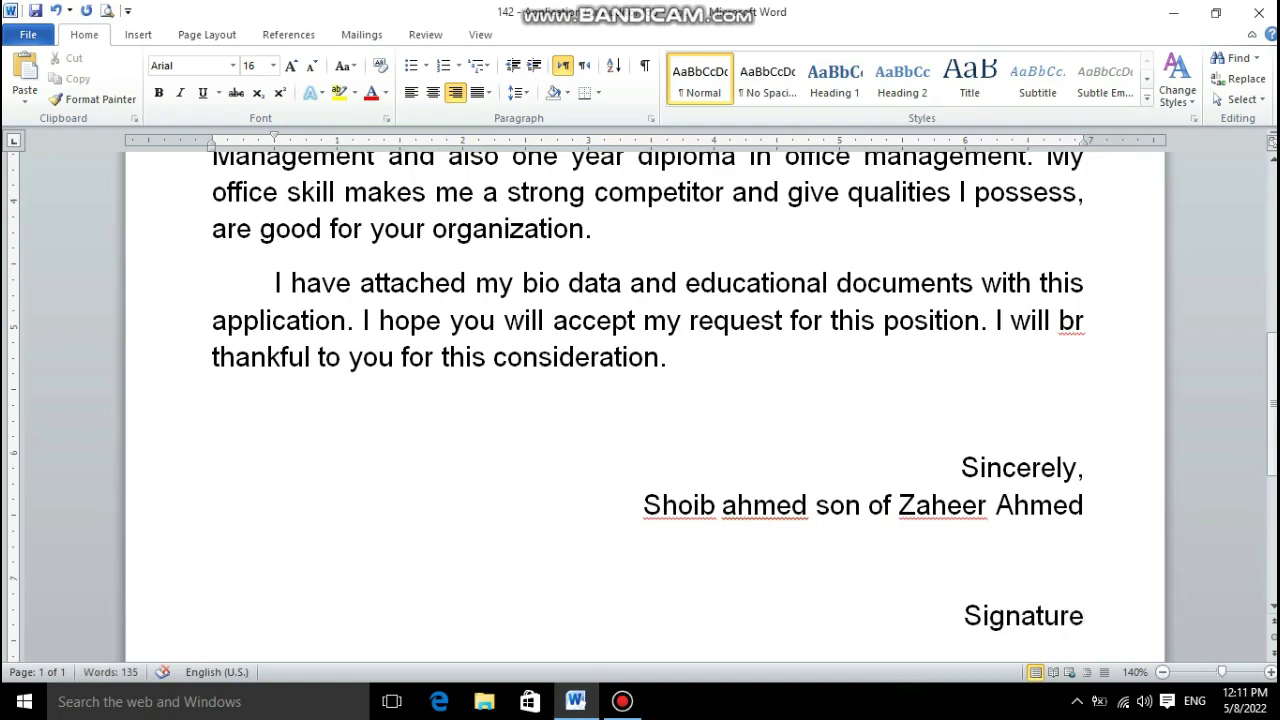
type("...............")
scroll(948, 571, "down", 2)
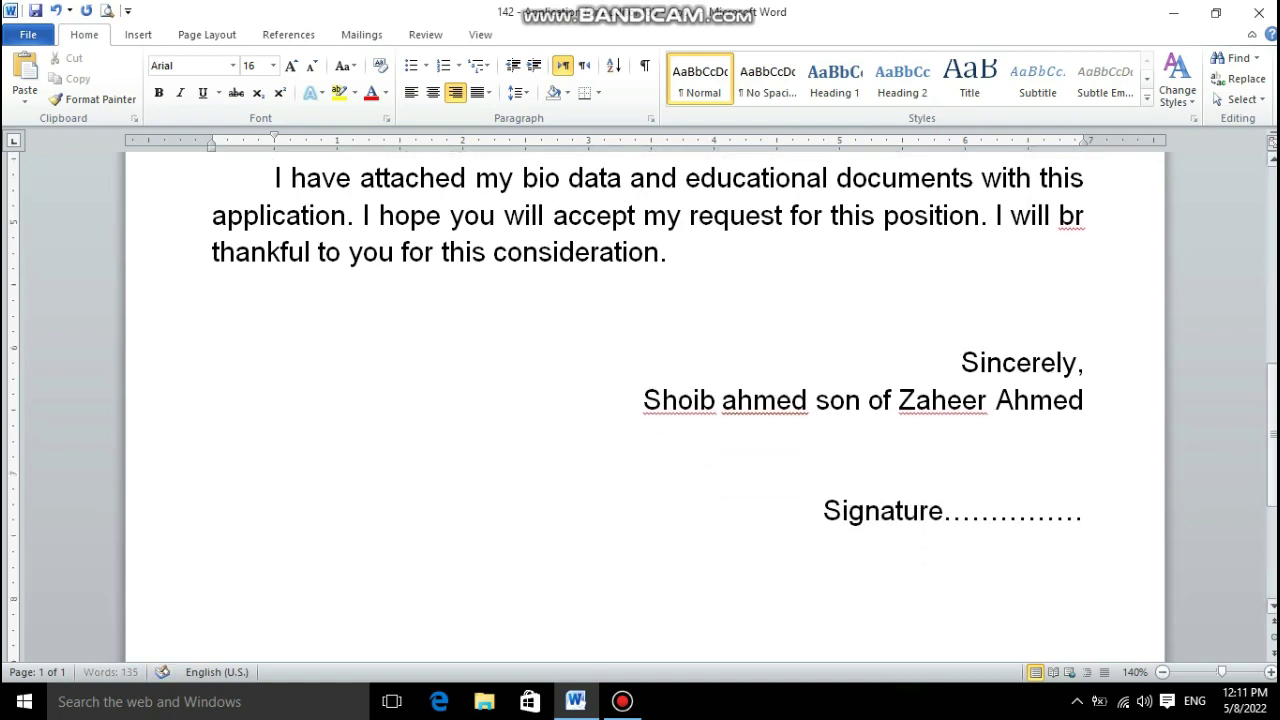
scroll(948, 571, "down", 2)
type("Contact No")
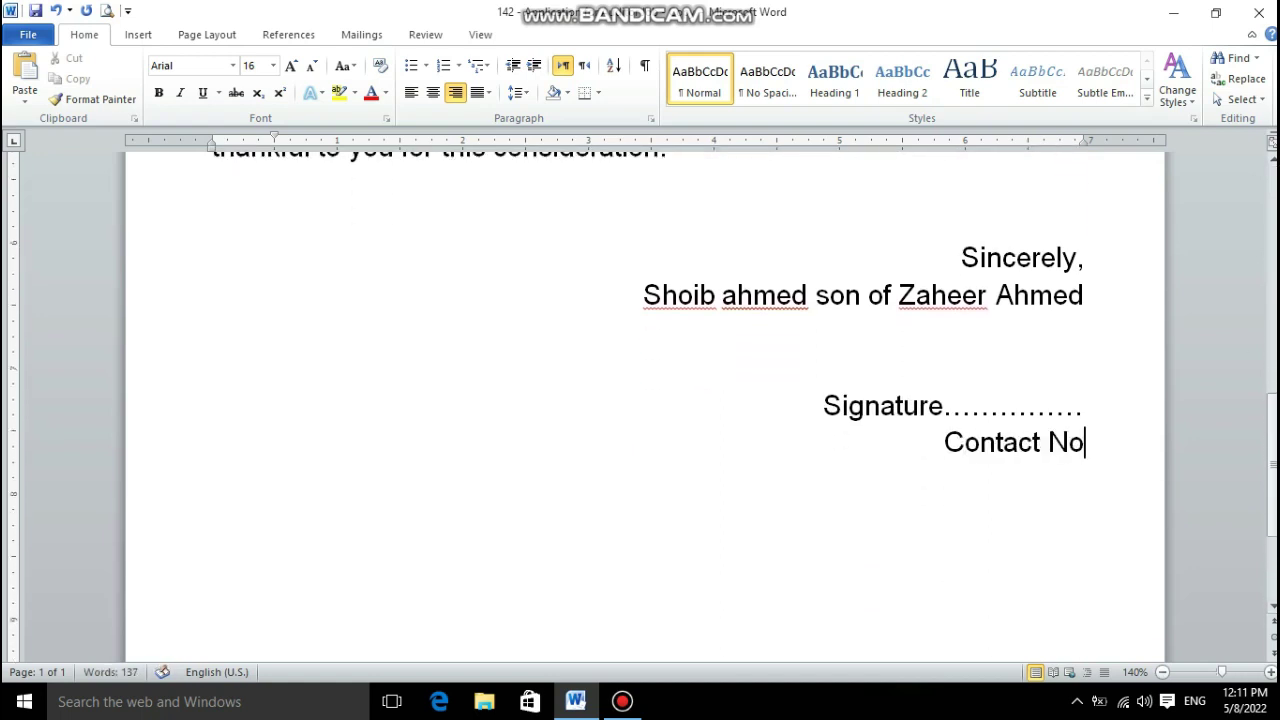
type("-0300-134567")
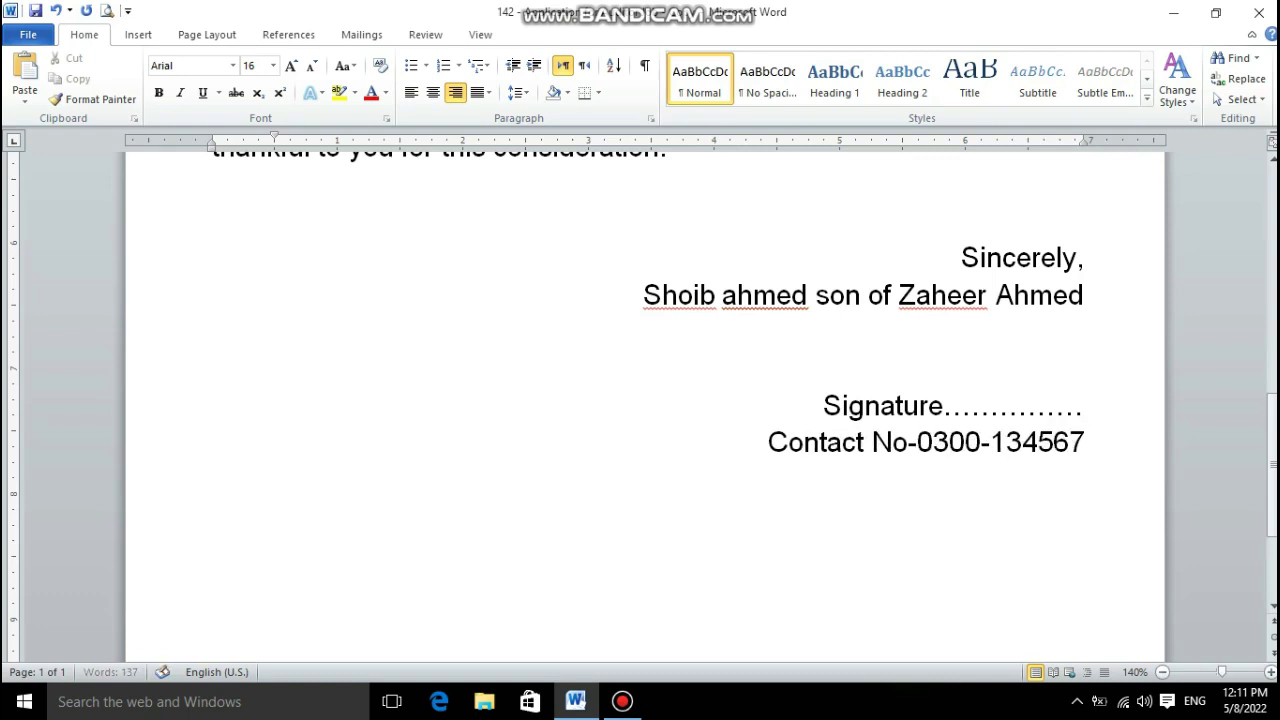
type("89")
key("Return")
Add a left-aligned 'Postal Address ....' line.
left_click(411, 92)
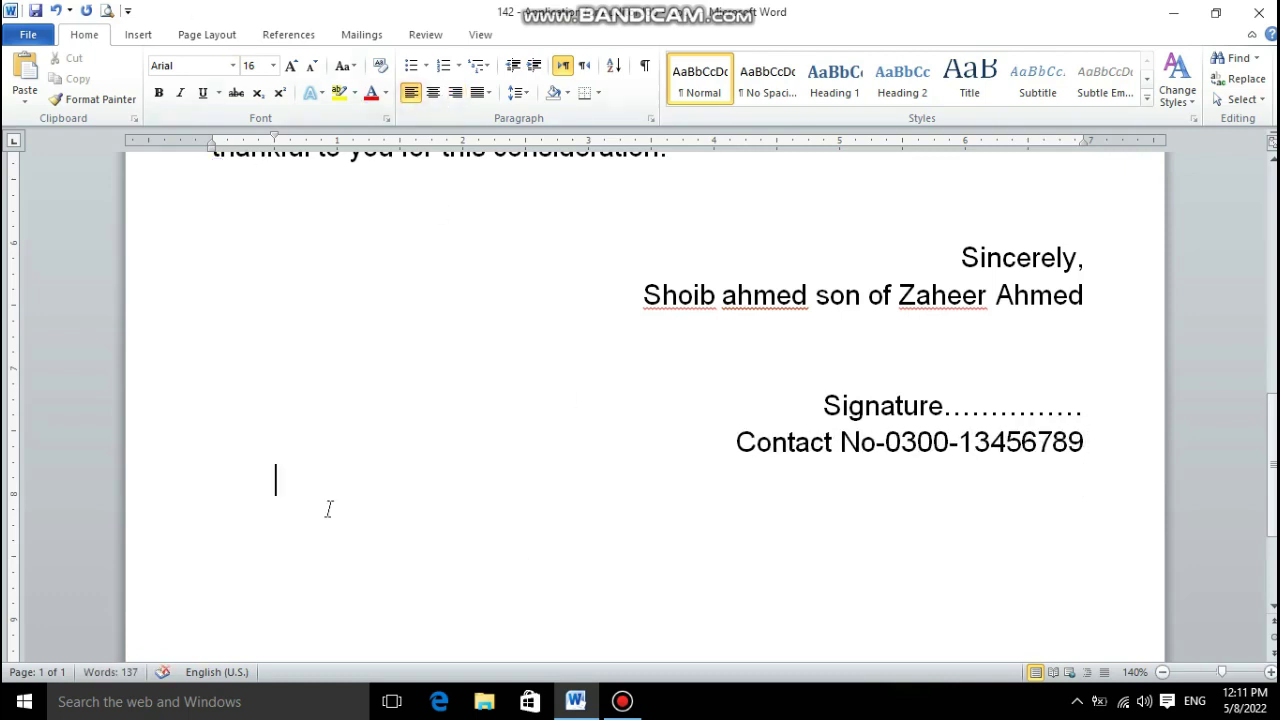
type("Postal Address")
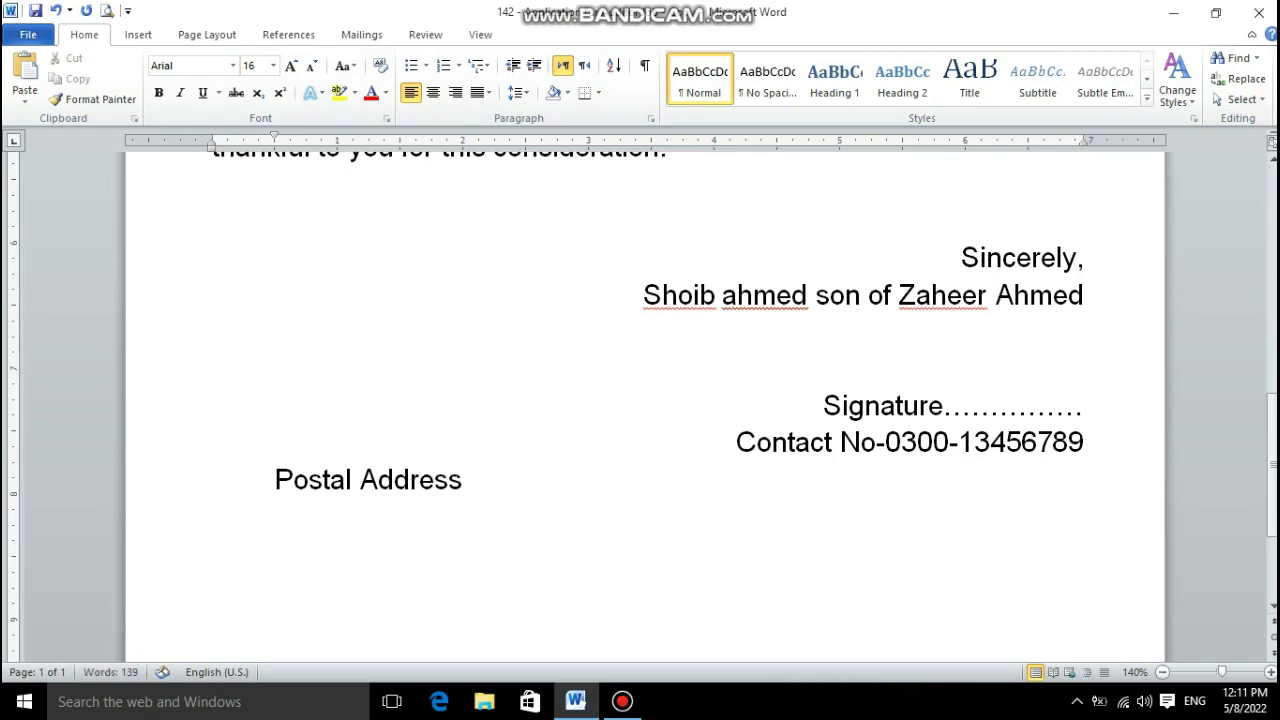
type(" ..................................................")
scroll(309, 509, "up", 2)
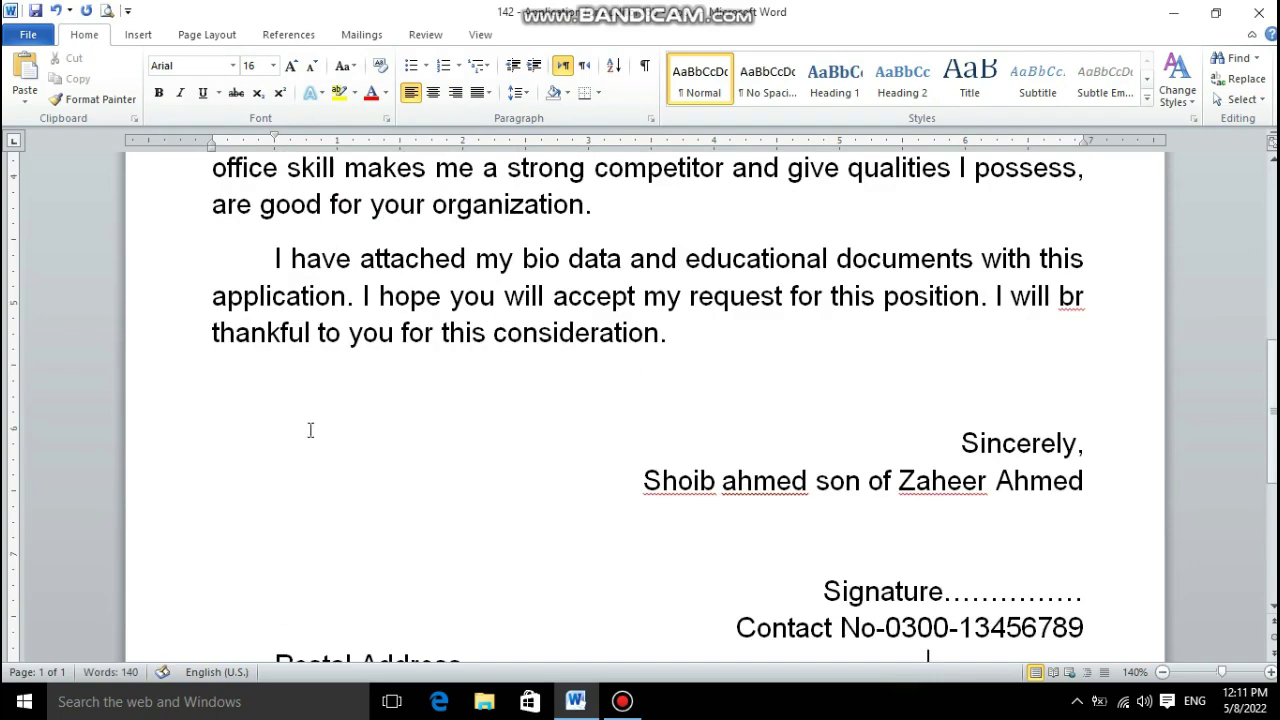
scroll(309, 429, "up", 2)
Correct 'br' to 'be' in the last body paragraph.
left_click(1079, 482)
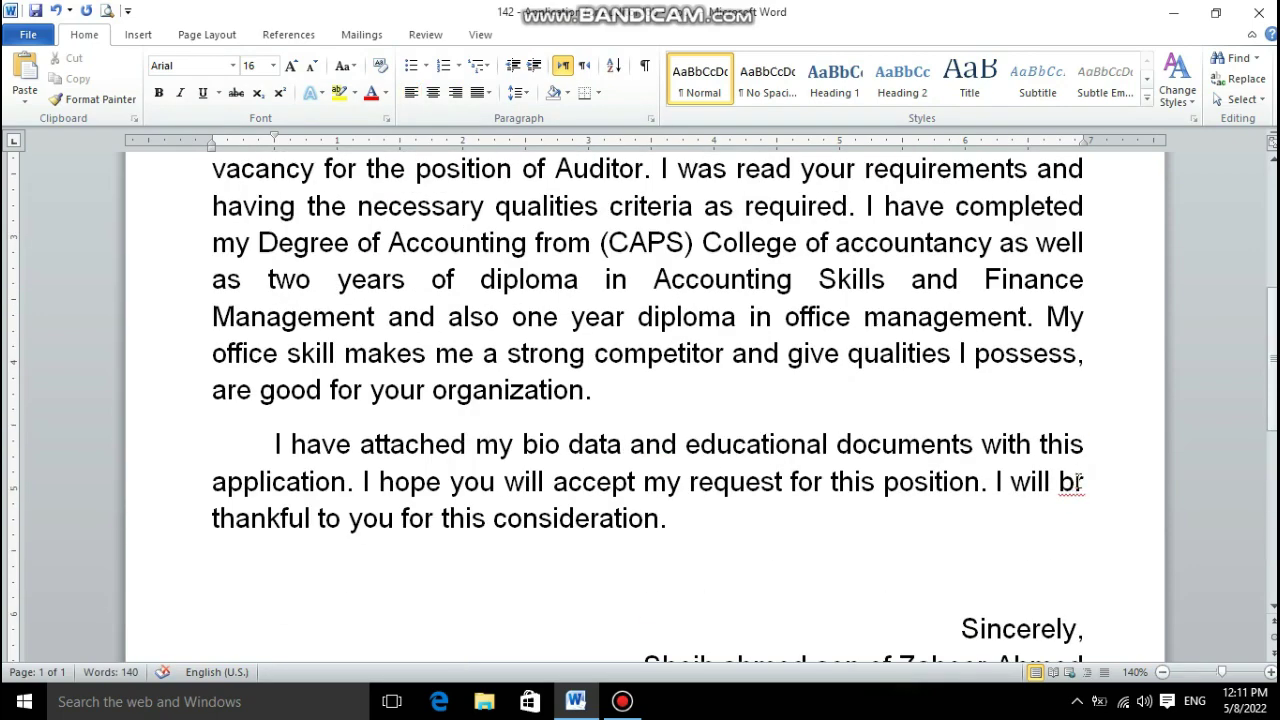
key("BackSpace")
type("e")
scroll(632, 505, "up", 4)
scroll(452, 408, "down", 1)
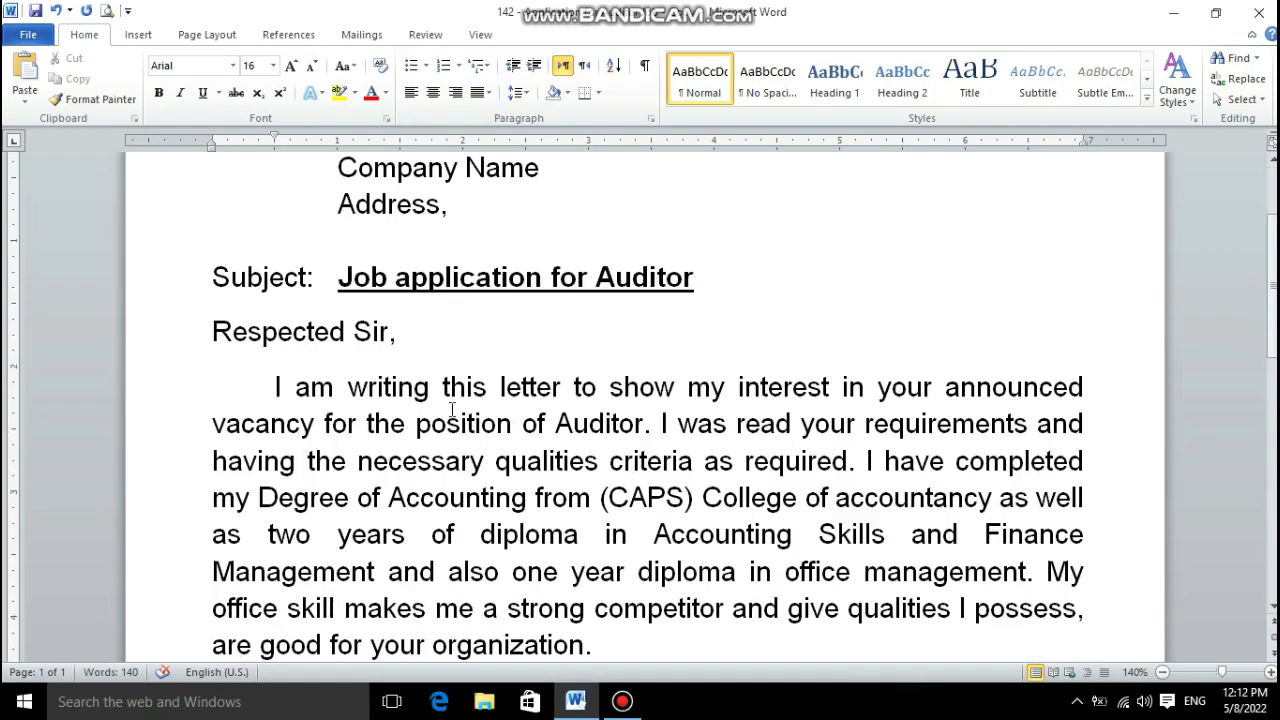
scroll(450, 408, "down", 8)
scroll(450, 408, "up", 3)
scroll(450, 408, "up", 7)
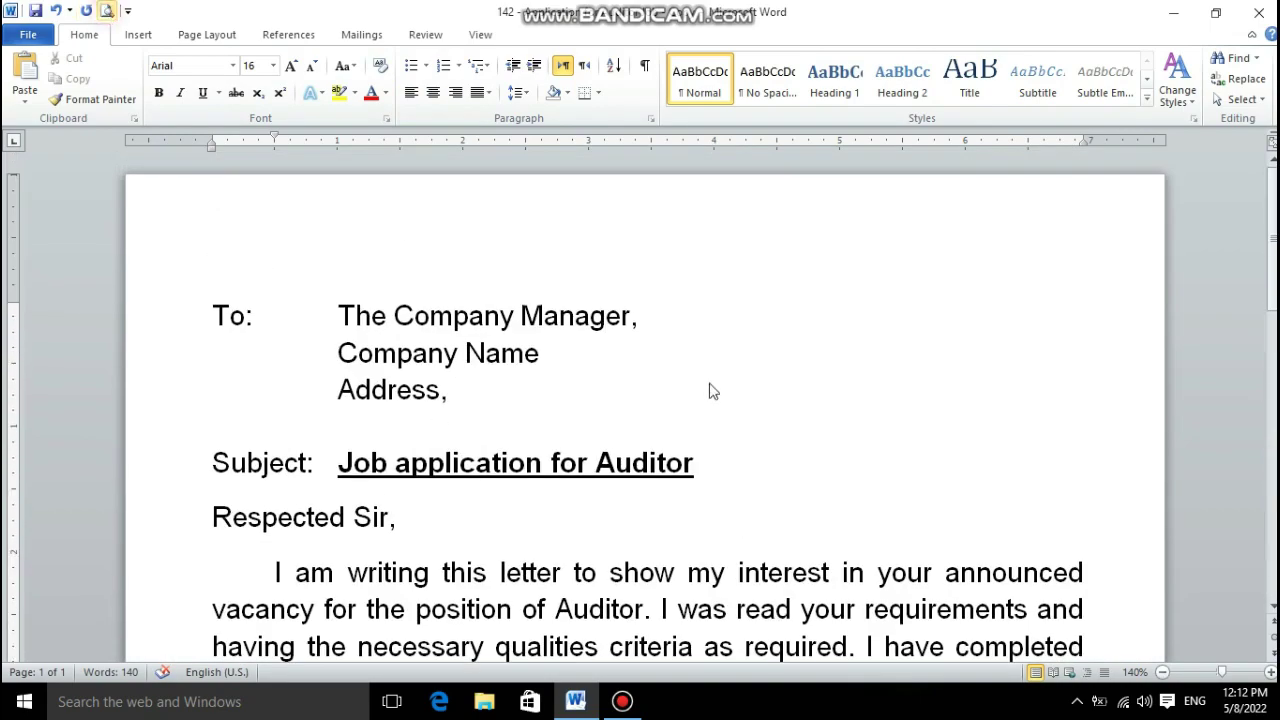
Preview the letter for printing and save it.
key("ctrl+p")
left_click(53, 65)
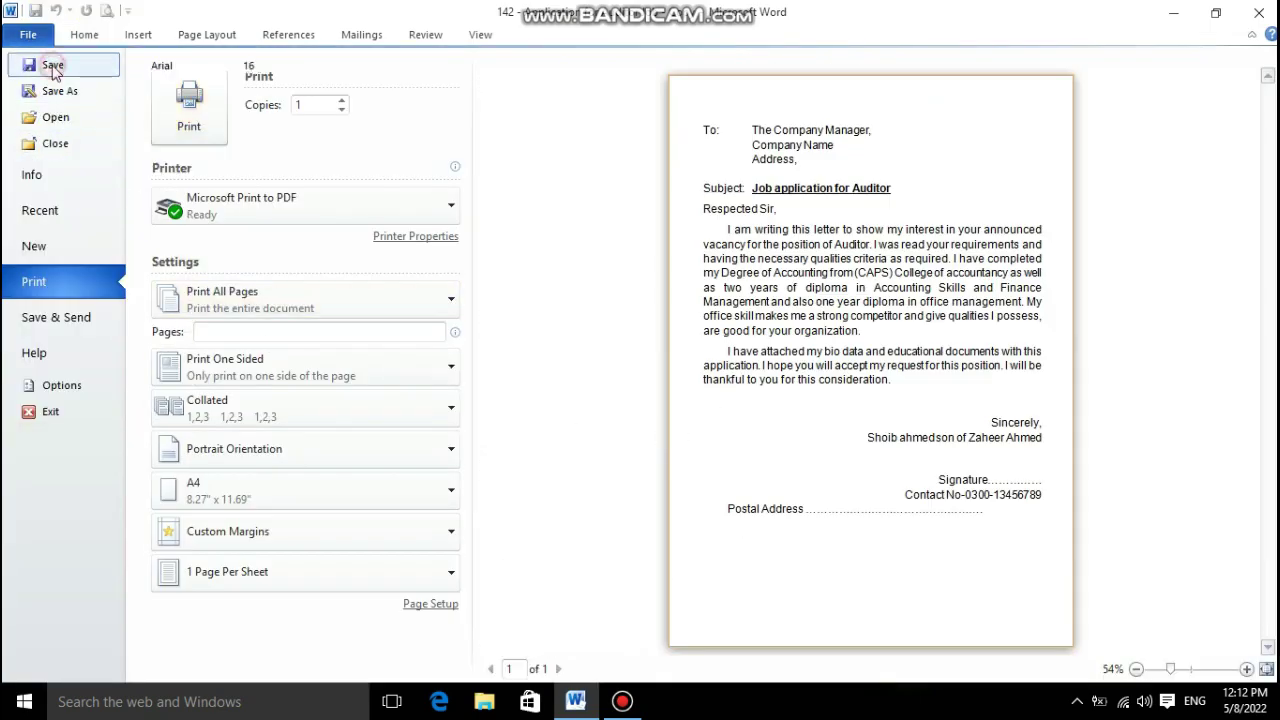
scroll(589, 446, "up", 10)
left_click(555, 418)
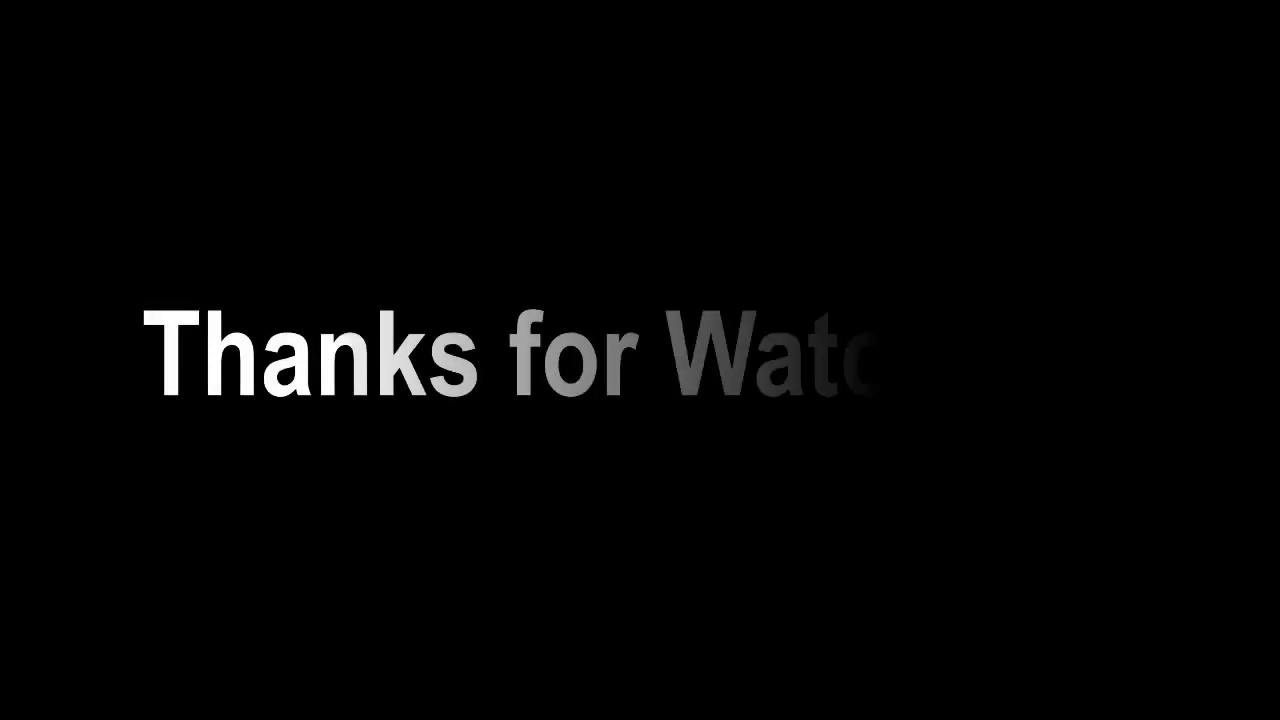